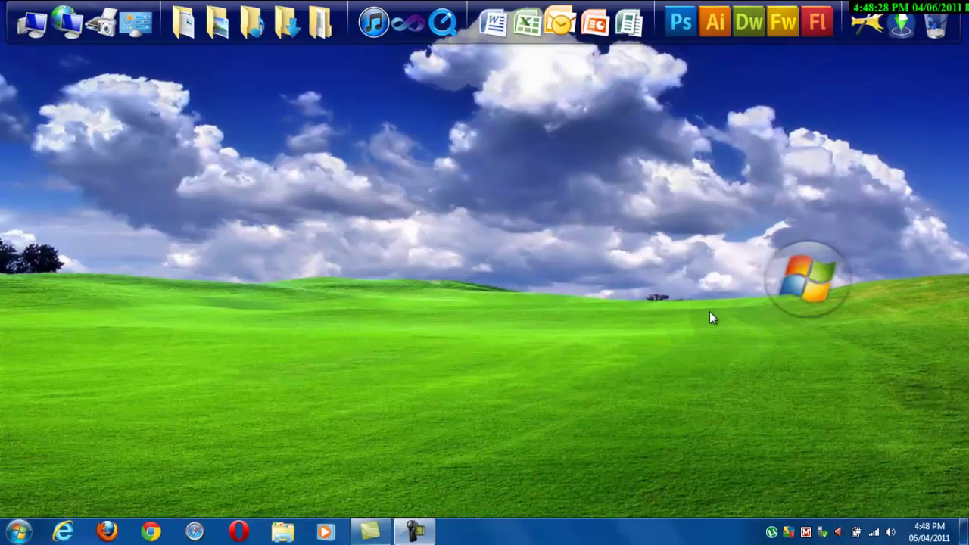
# Launch the Services console from the Run dialog
pyautogui.press('super+r')
pyautogui.write('serv')
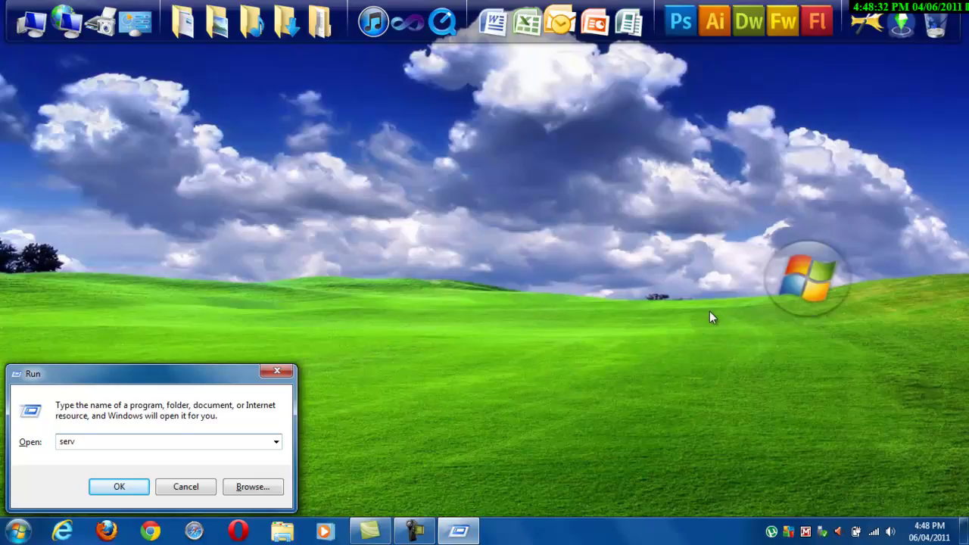
pyautogui.write('ices')
pyautogui.press('Return')
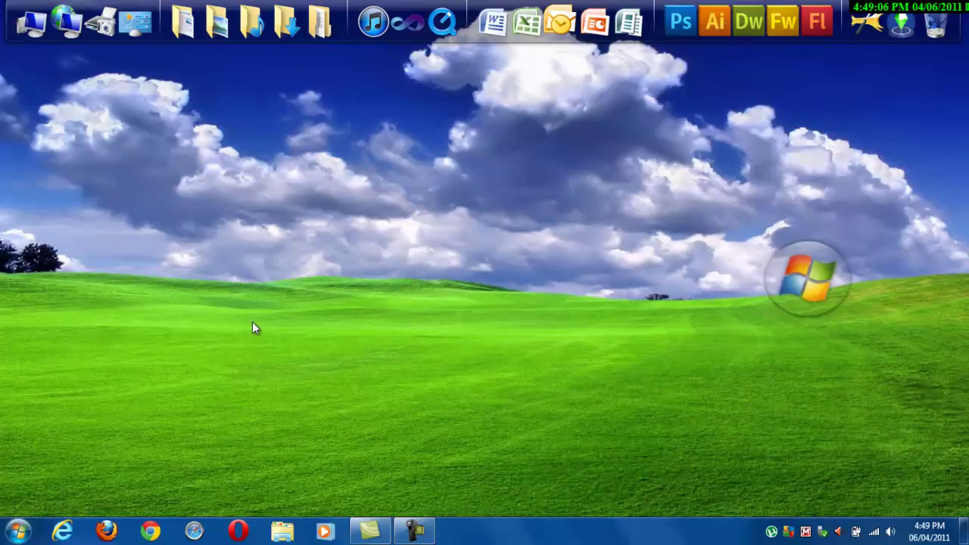
# Run mmc from the Run dialog, fixing a typo, to reach the UAC prompt
pyautogui.press('super+r')
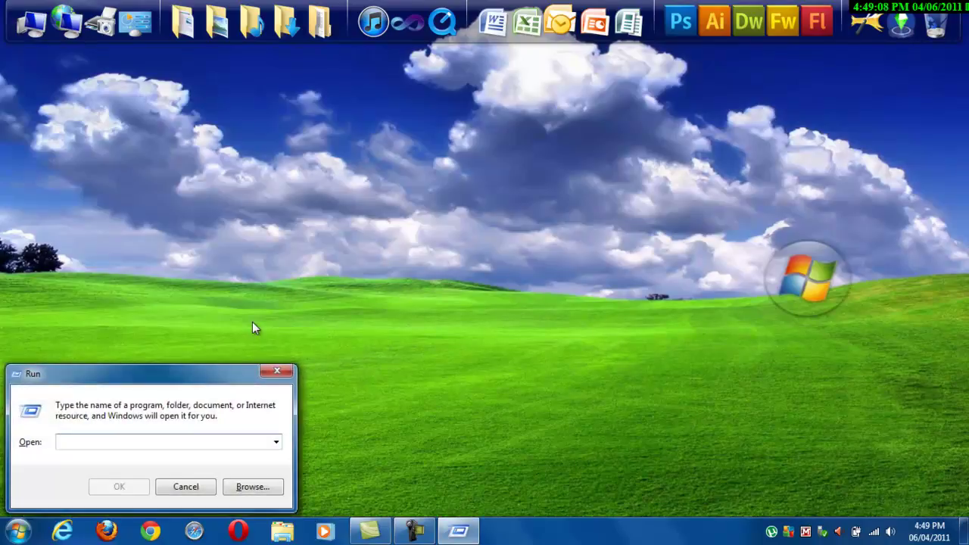
pyautogui.write('msc')
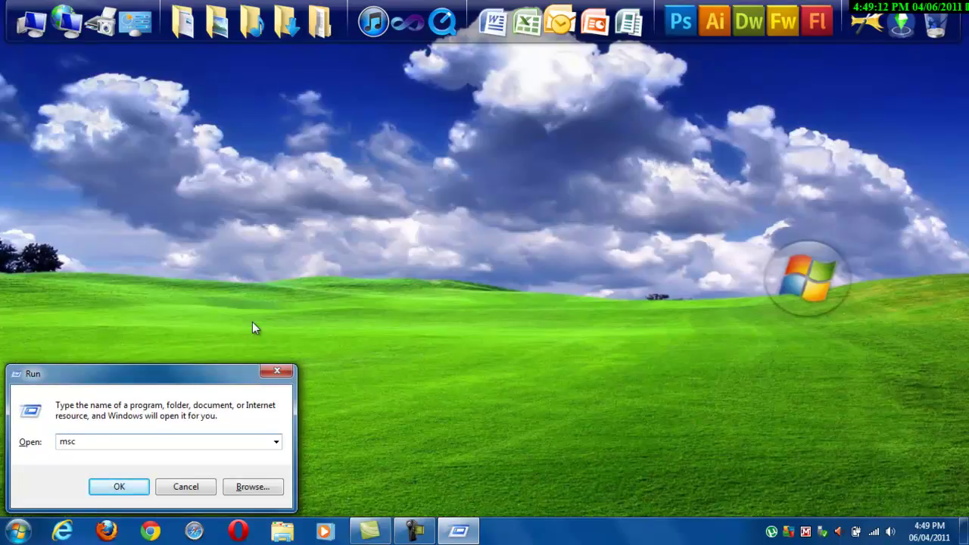
pyautogui.press('BackSpace')
pyautogui.press('BackSpace')
pyautogui.press('Return')
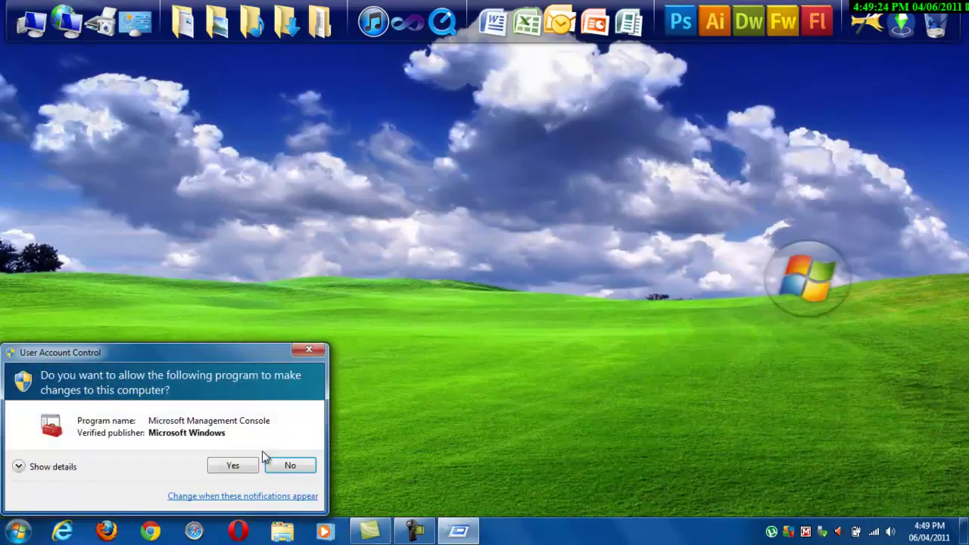
# Allow MMC to run, reposition the Console1 window and hide its Action pane
pyautogui.click(250, 467)
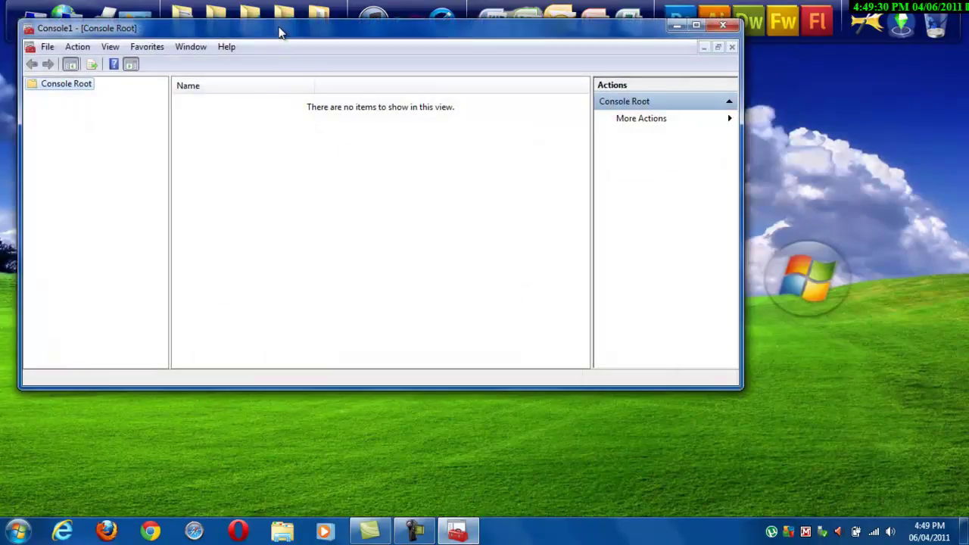
pyautogui.moveTo(279, 32); pyautogui.dragTo(346, 58)
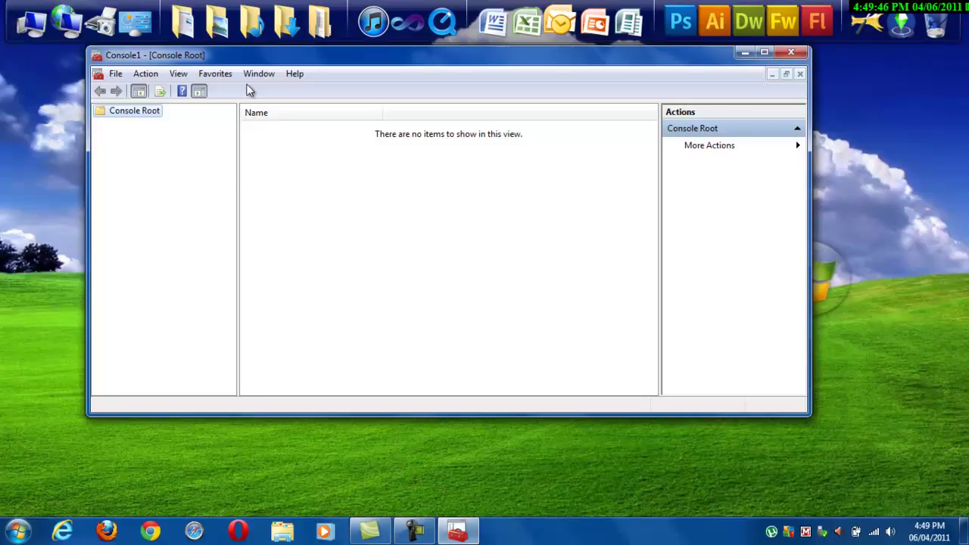
pyautogui.click(201, 97)
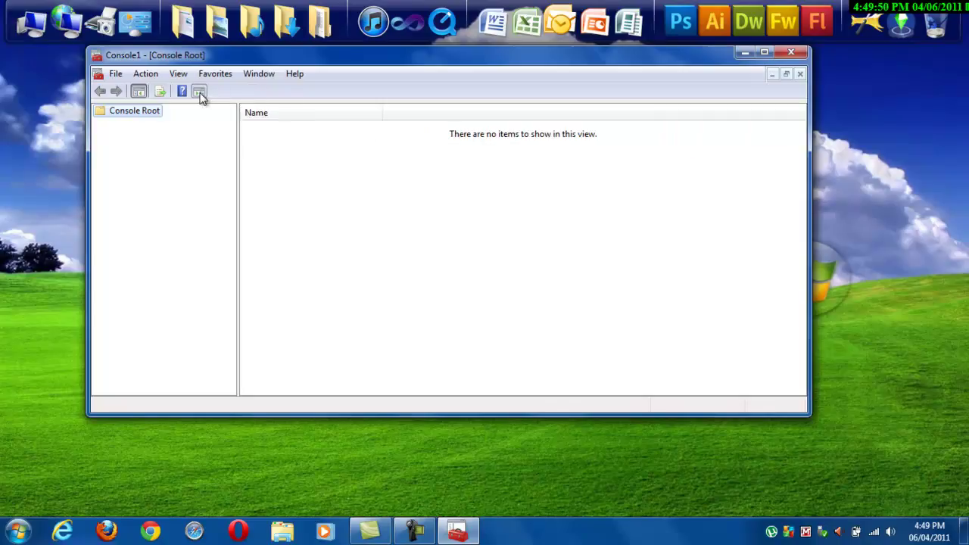
pyautogui.click(118, 76)
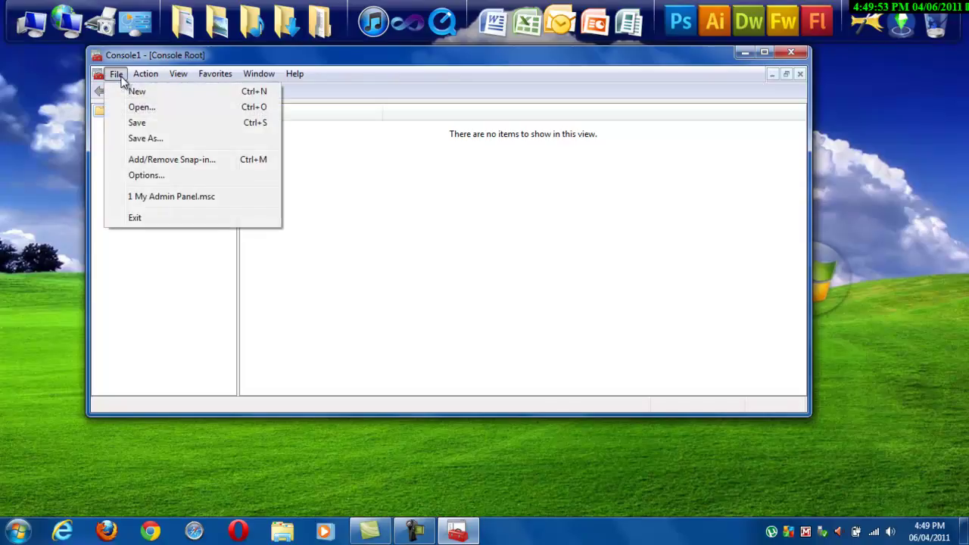
# Add the Computer Management snap-in targeting the local computer, widening the snap-in name column
pyautogui.click(156, 159)
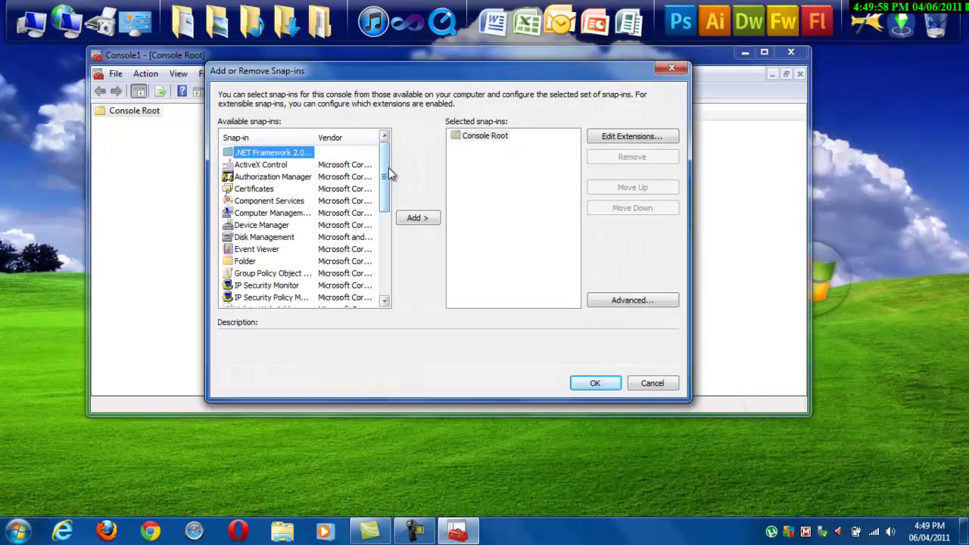
pyautogui.moveTo(387, 167)
pyautogui.mouseDown()
pyautogui.moveTo(384, 248)
pyautogui.moveTo(391, 161)
pyautogui.mouseUp()
pyautogui.doubleClick(318, 137)
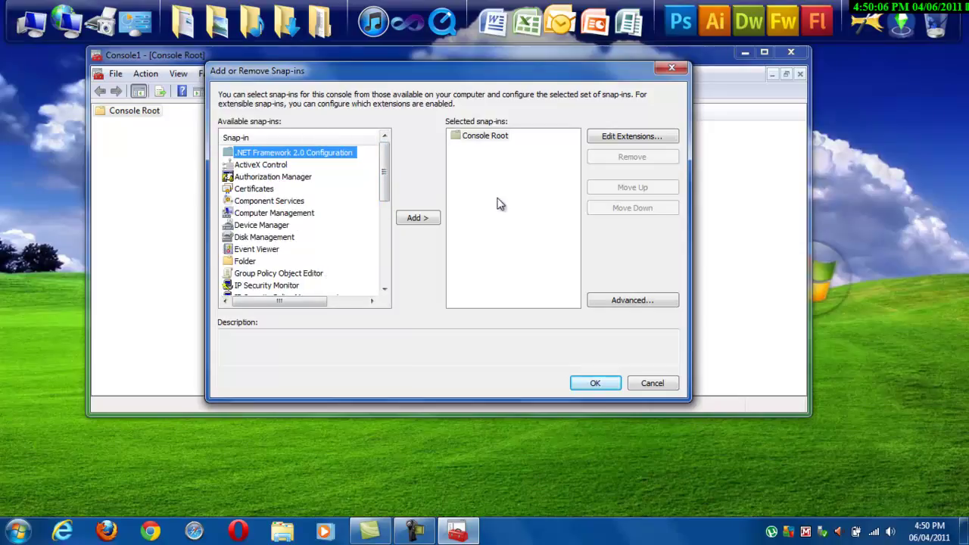
pyautogui.click(267, 216)
pyautogui.click(428, 220)
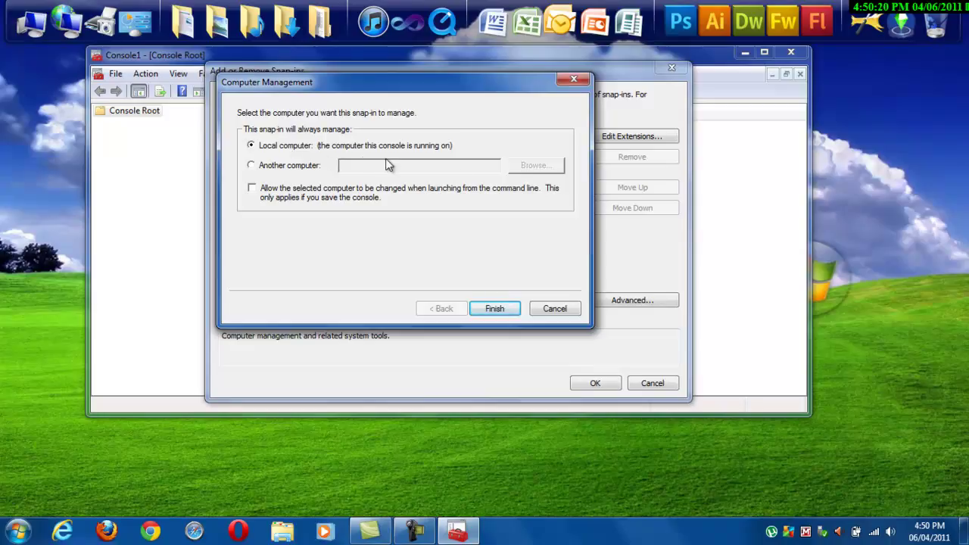
pyautogui.click(292, 168)
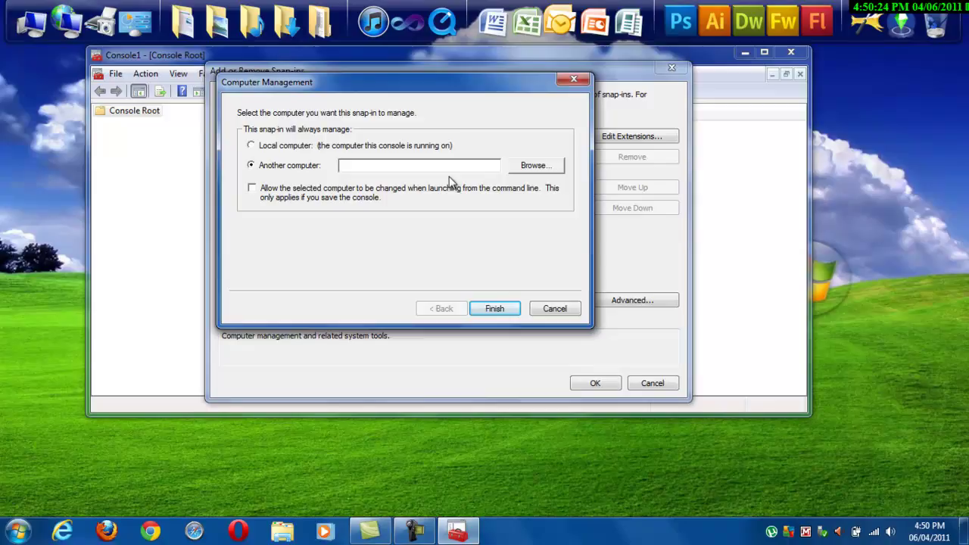
pyautogui.click(321, 147)
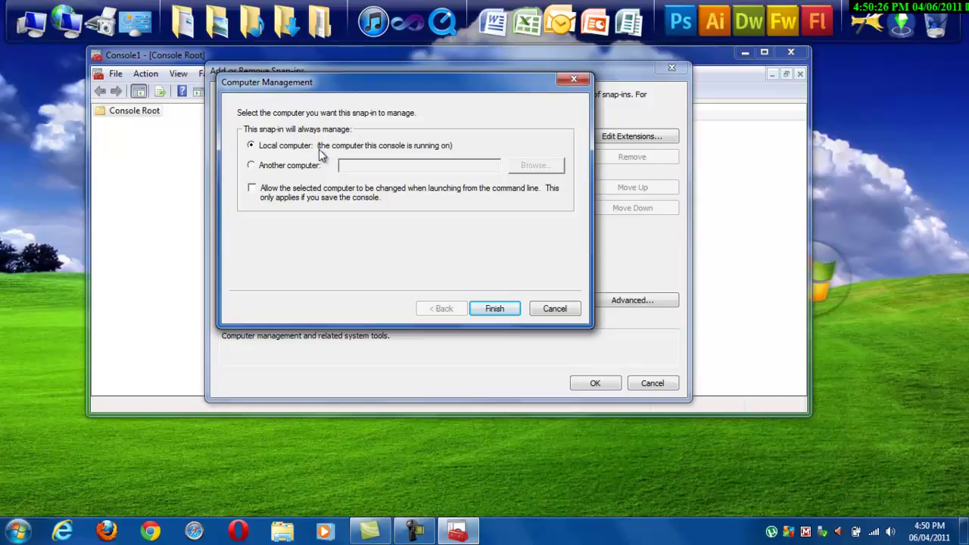
pyautogui.click(495, 309)
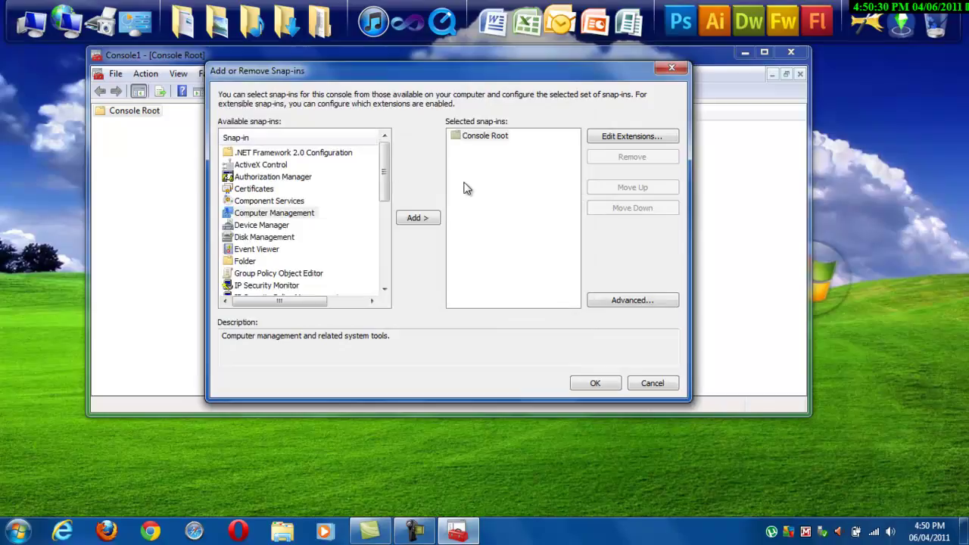
pyautogui.click(527, 276)
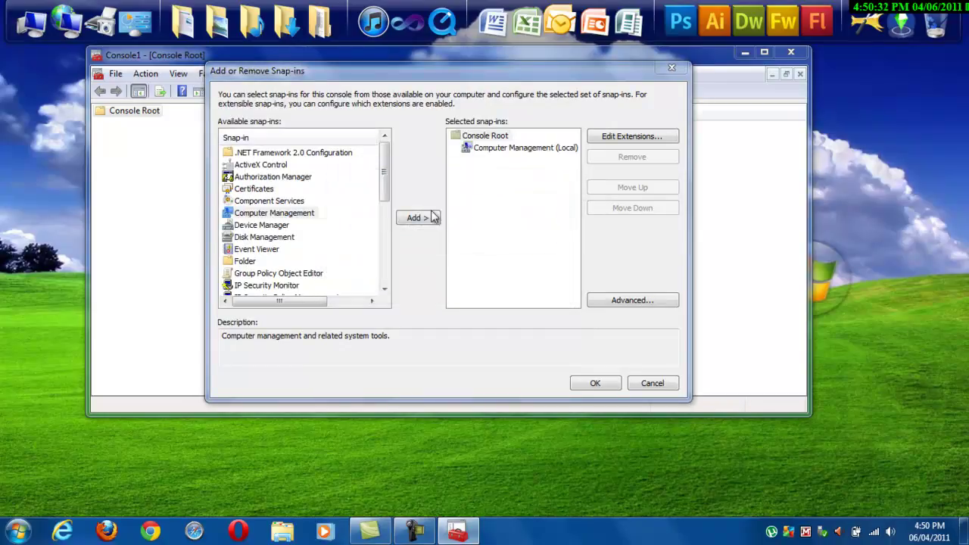
pyautogui.moveTo(378, 174); pyautogui.dragTo(378, 194)
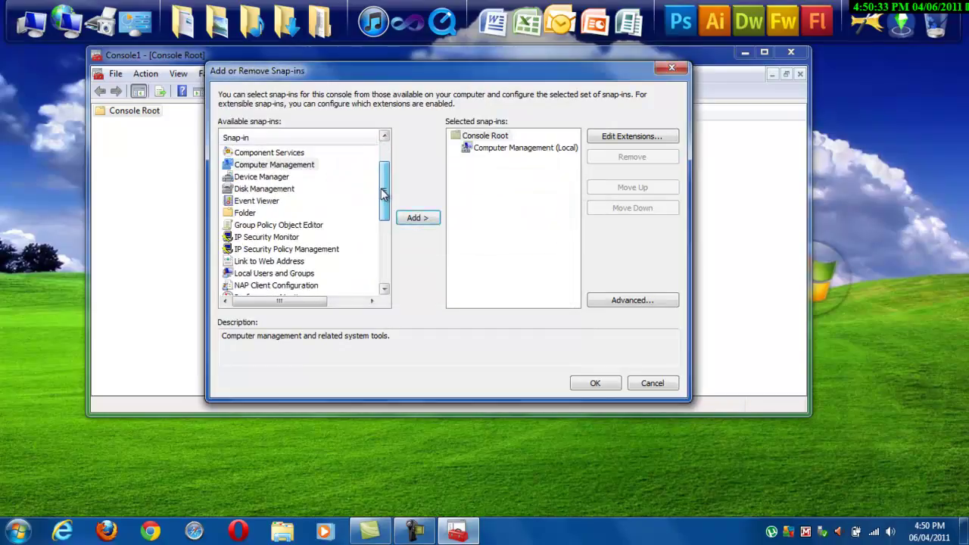
# Add the Device Manager and Disk Management snap-ins for the local computer
pyautogui.click(261, 177)
pyautogui.click(409, 221)
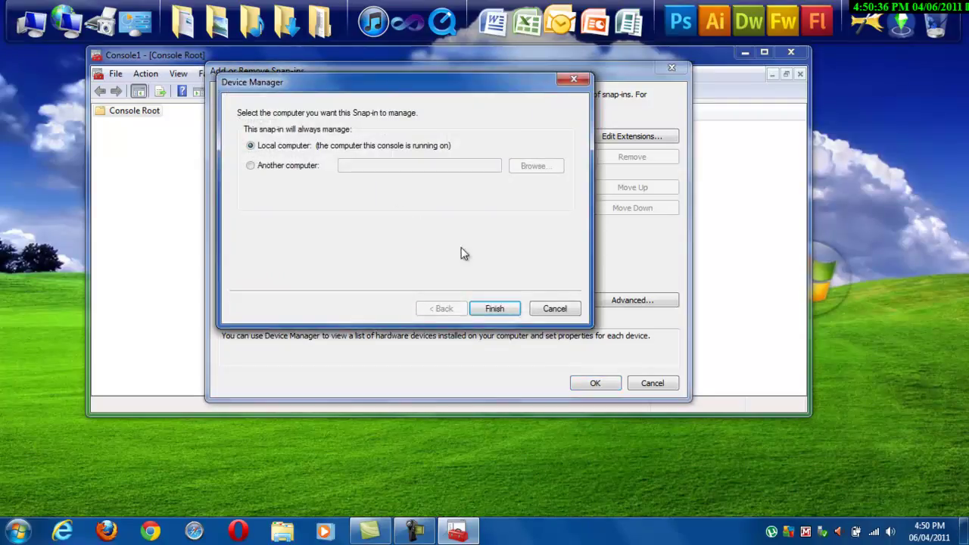
pyautogui.click(492, 305)
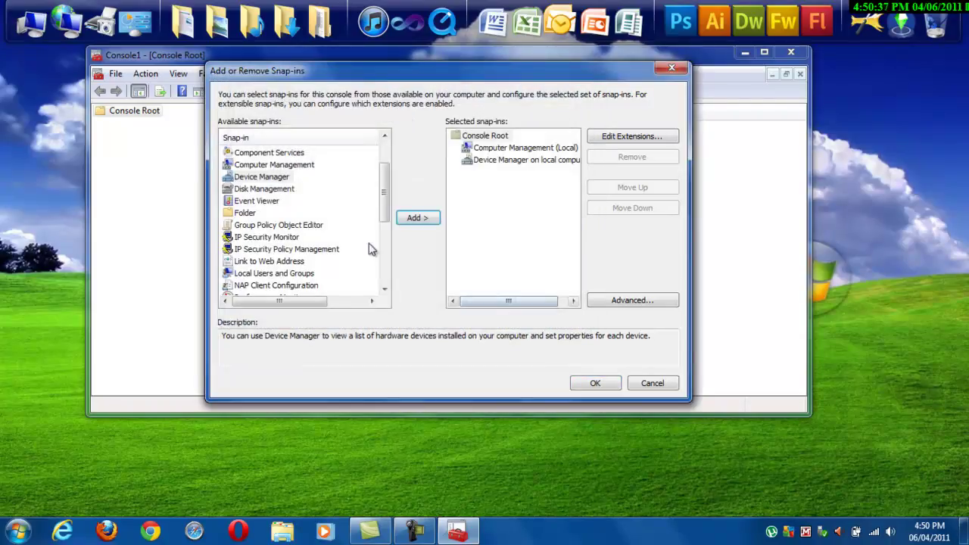
pyautogui.click(267, 189)
pyautogui.click(414, 218)
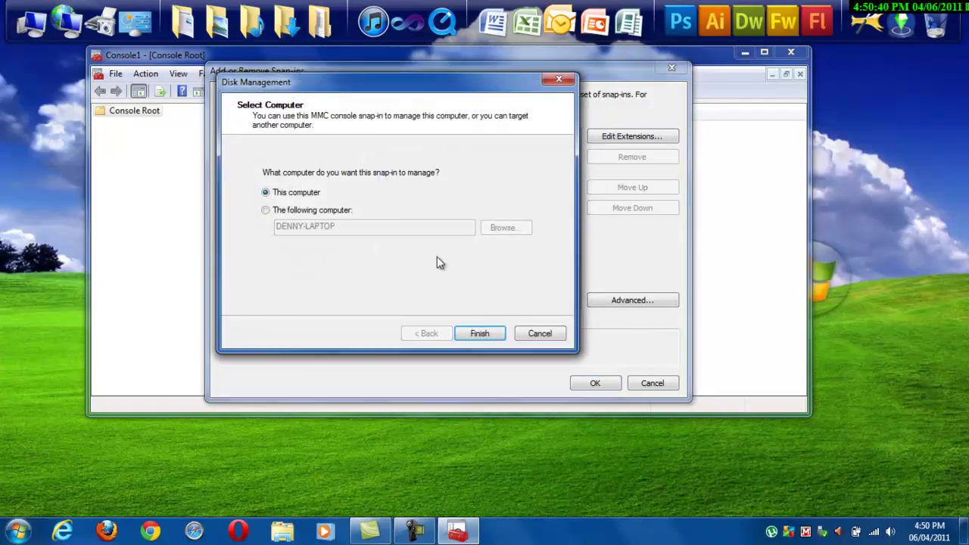
pyautogui.click(479, 333)
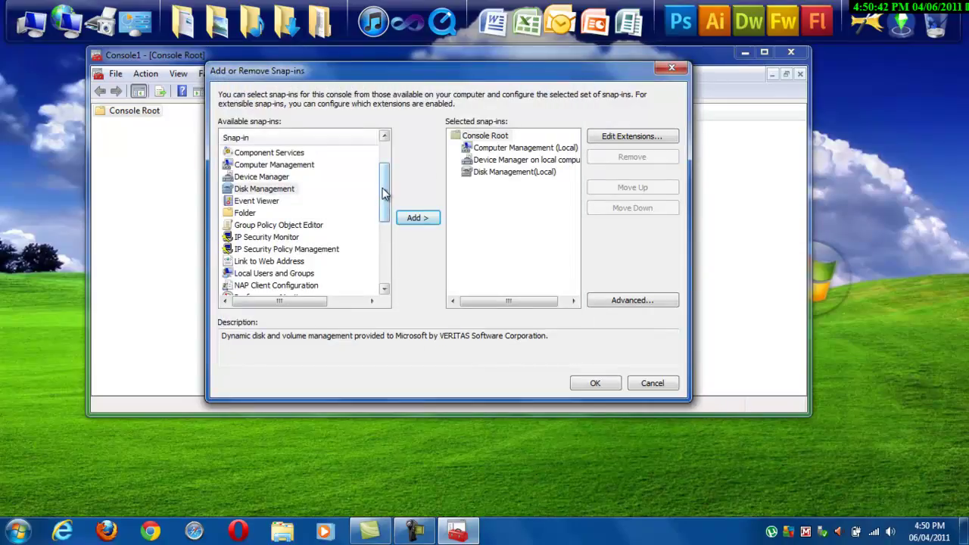
pyautogui.moveTo(384, 194); pyautogui.dragTo(384, 242)
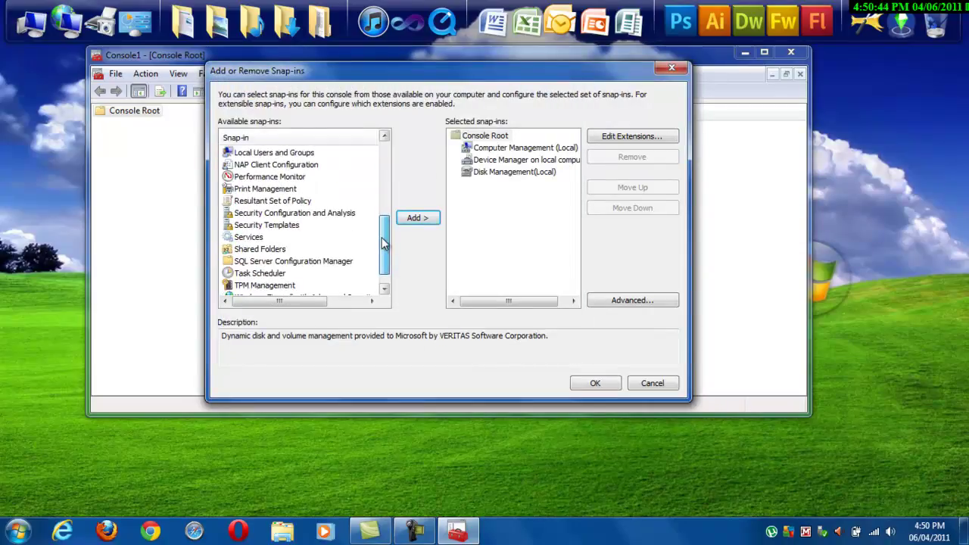
# Add Print Management without servers and Task Scheduler for the local computer
pyautogui.click(289, 189)
pyautogui.click(422, 224)
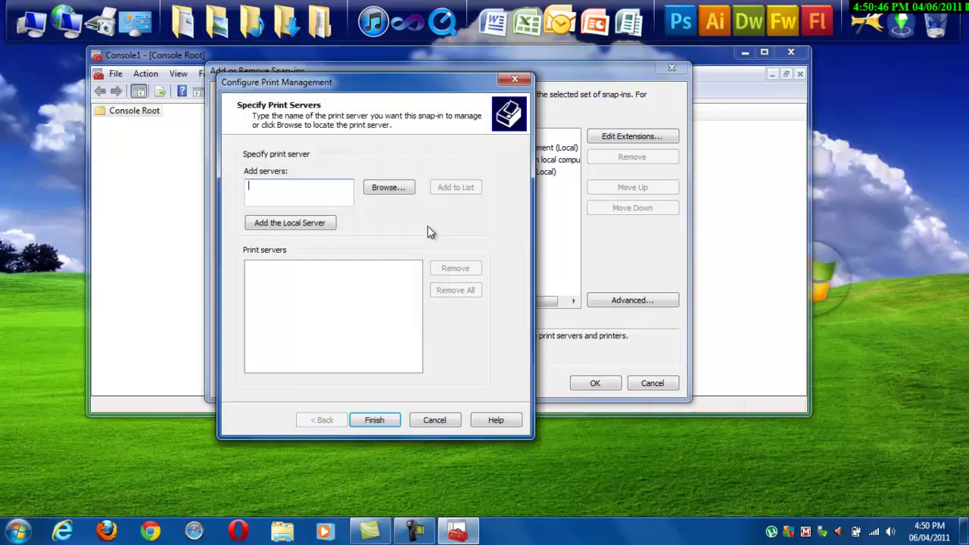
pyautogui.click(376, 419)
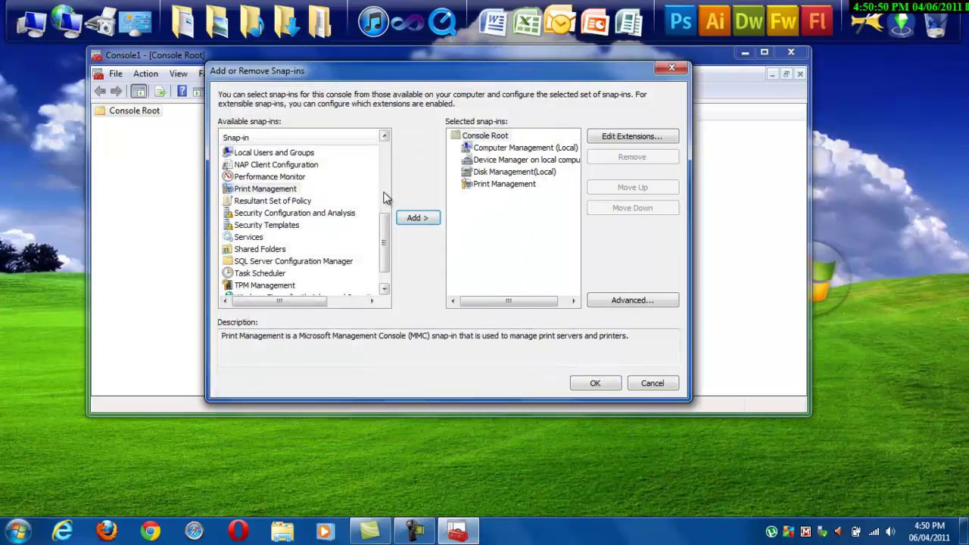
pyautogui.scroll(-2, 385, 240)
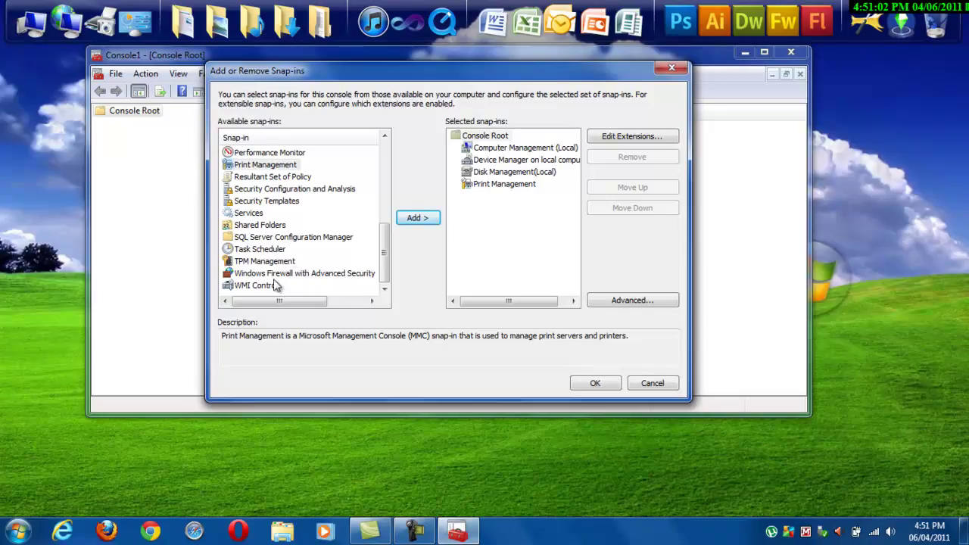
pyautogui.click(282, 249)
pyautogui.click(415, 217)
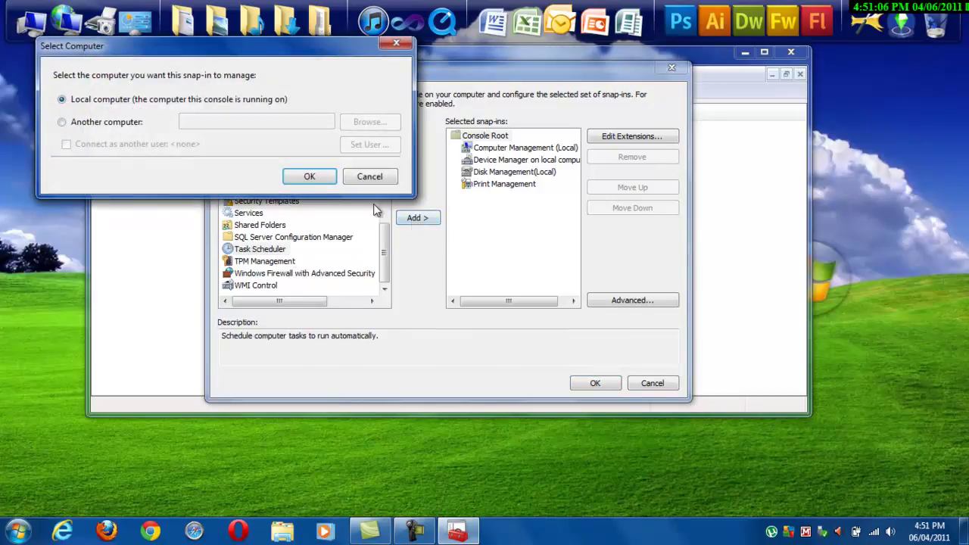
pyautogui.click(305, 175)
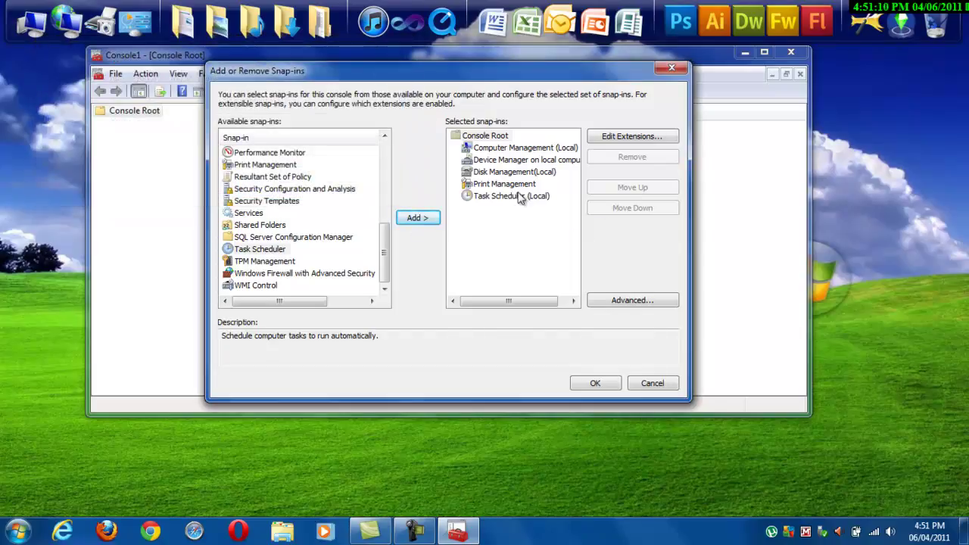
pyautogui.moveTo(384, 256); pyautogui.dragTo(388, 177)
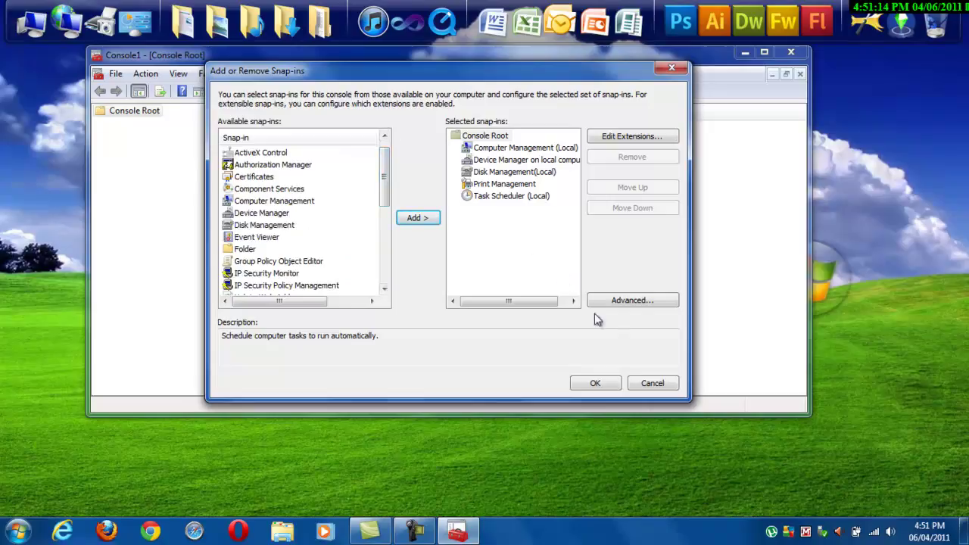
# Apply the five snap-ins, then inspect Computer Management's System Tools, Storage and Services and Applications nodes
pyautogui.click(596, 383)
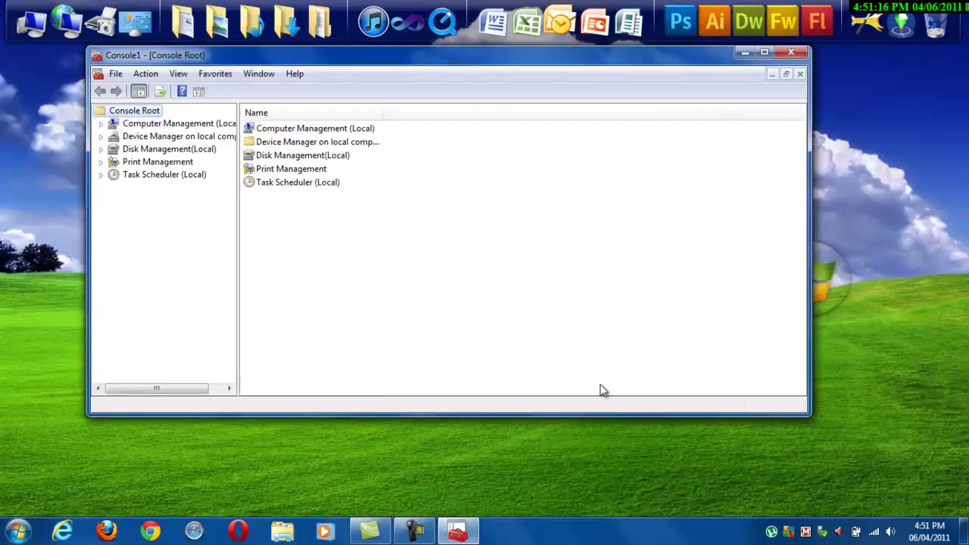
pyautogui.click(101, 125)
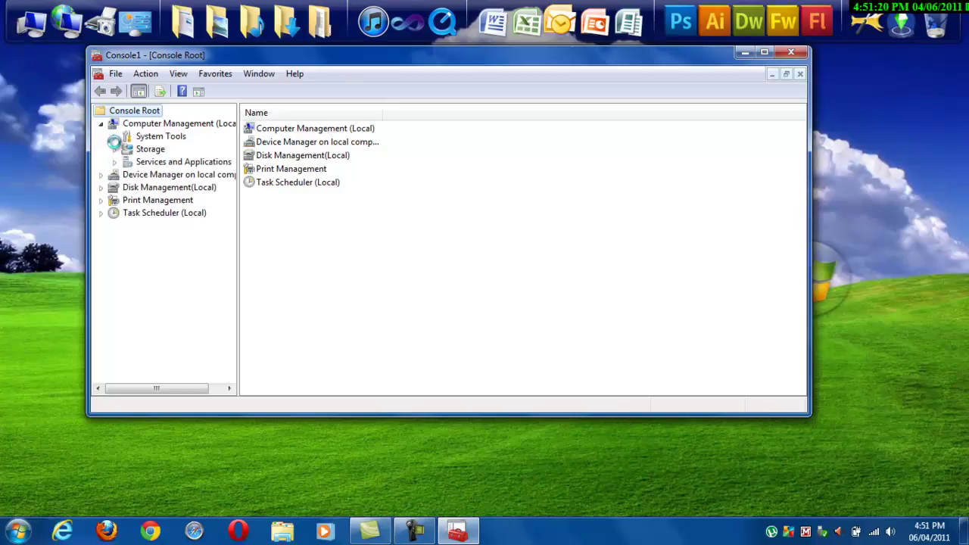
pyautogui.click(115, 136)
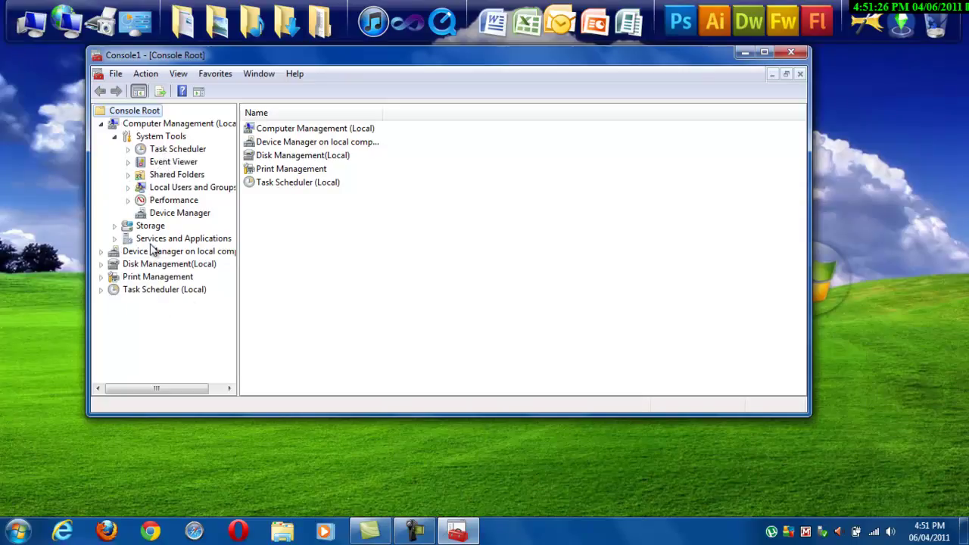
pyautogui.click(114, 229)
pyautogui.click(114, 251)
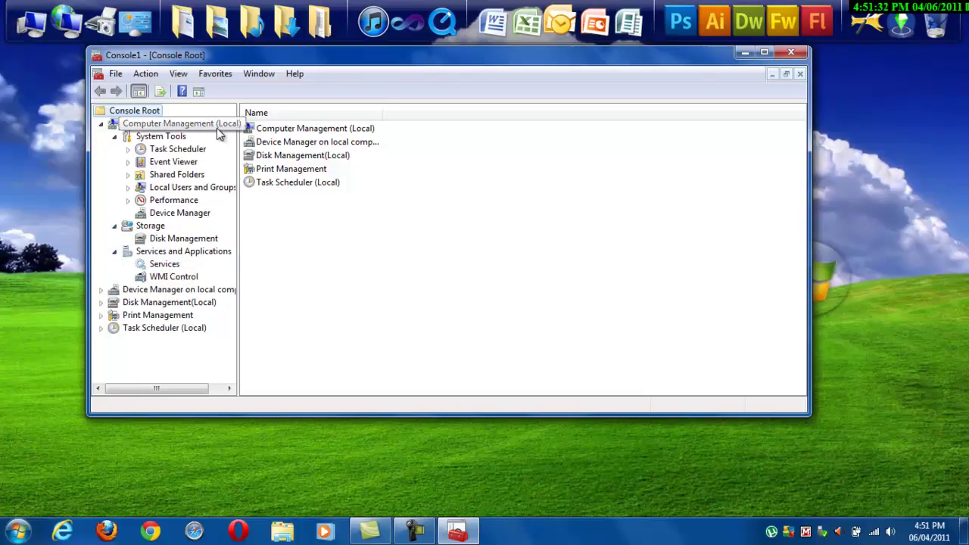
pyautogui.click(102, 124)
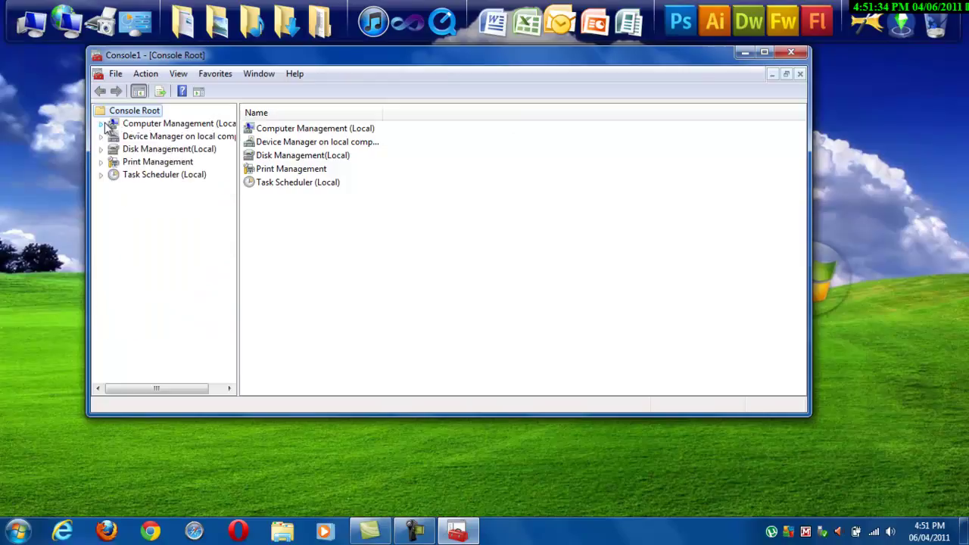
pyautogui.click(116, 73)
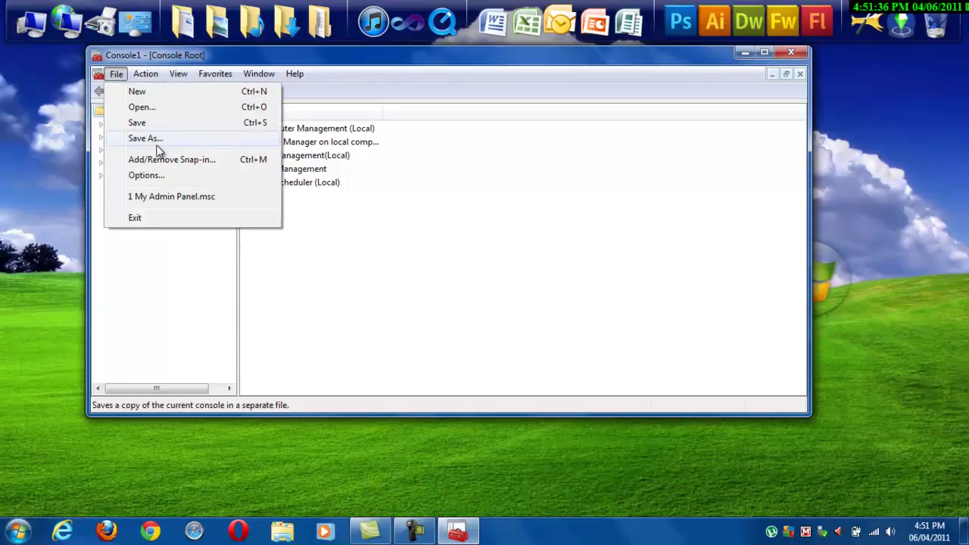
# Open View > Customize and close it without changes
pyautogui.moveTo(149, 78)
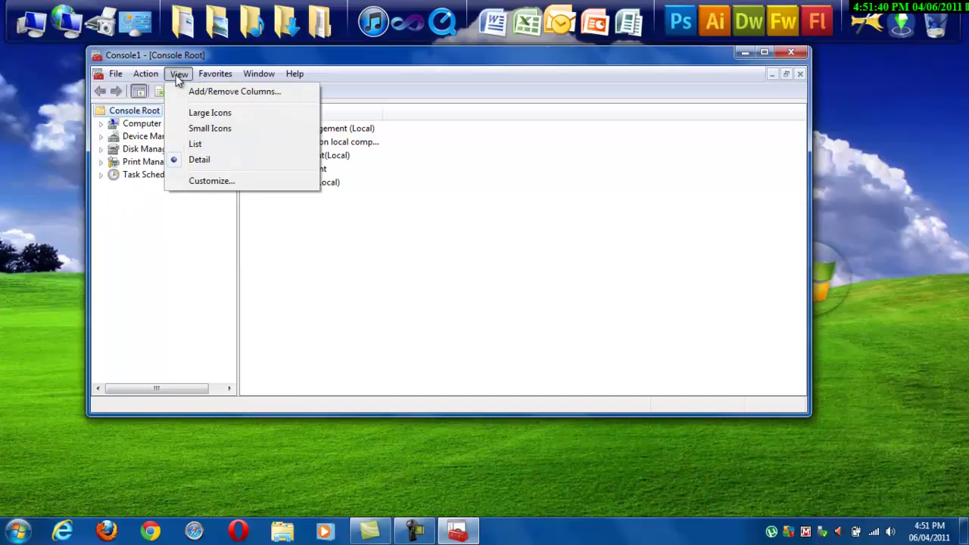
pyautogui.click(209, 180)
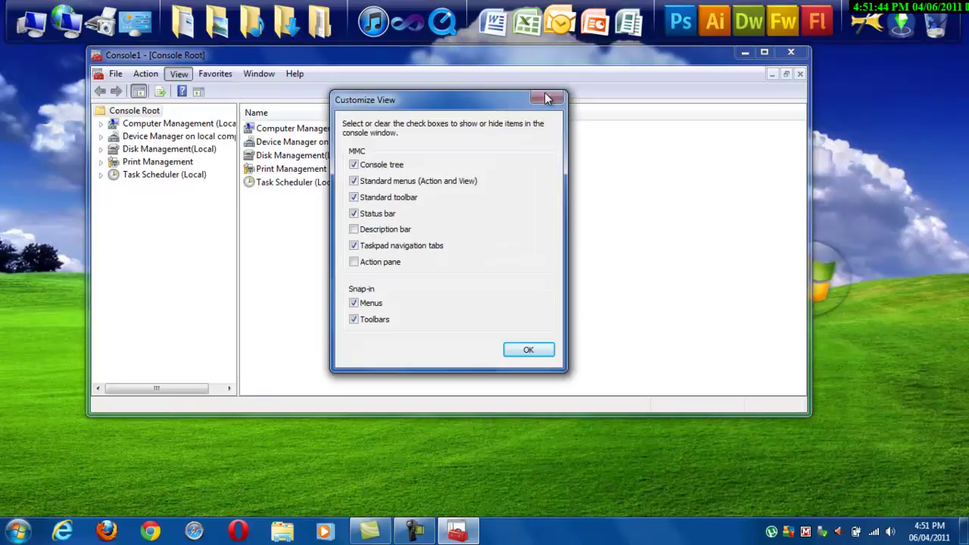
pyautogui.click(533, 348)
# Browse the Window and Action menus, then bring up File > Save As
pyautogui.click(261, 75)
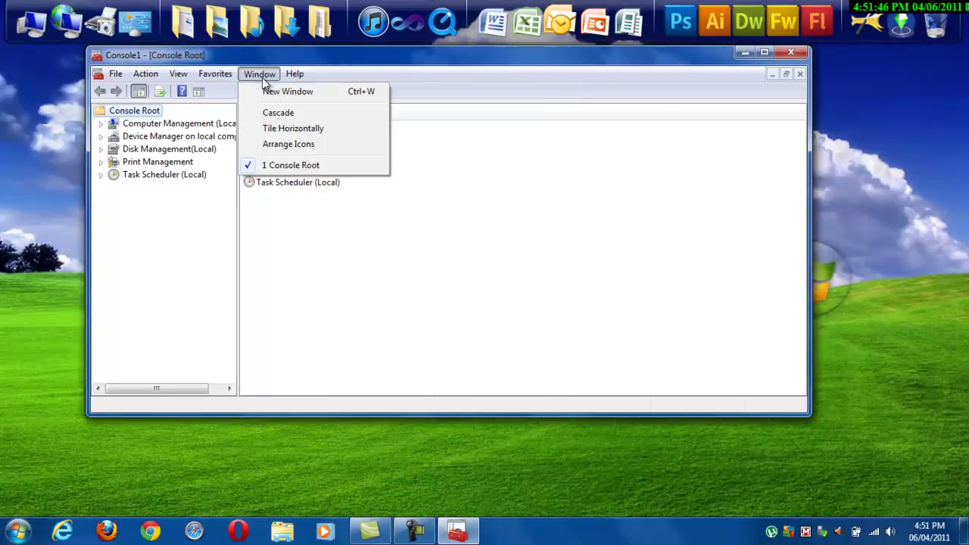
pyautogui.moveTo(301, 78)
pyautogui.moveTo(179, 78)
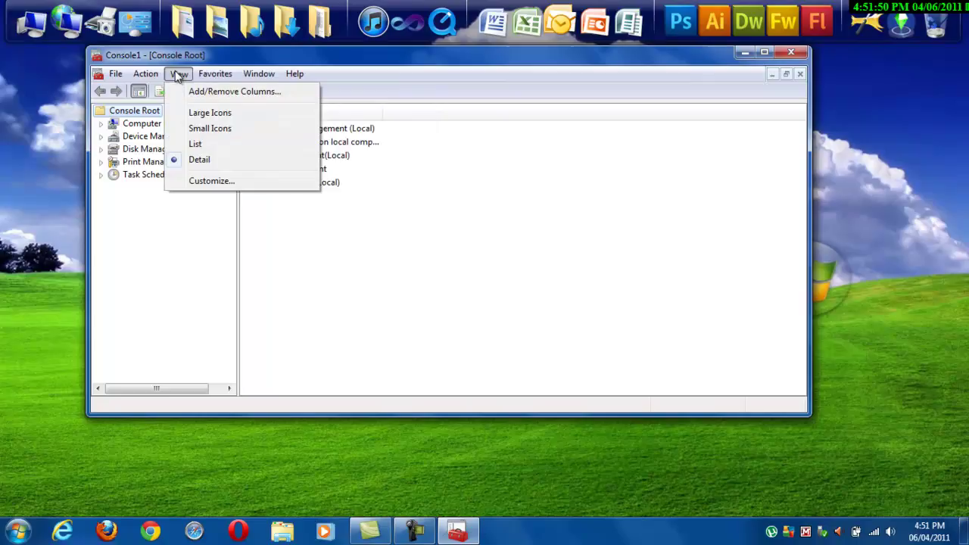
pyautogui.moveTo(145, 80)
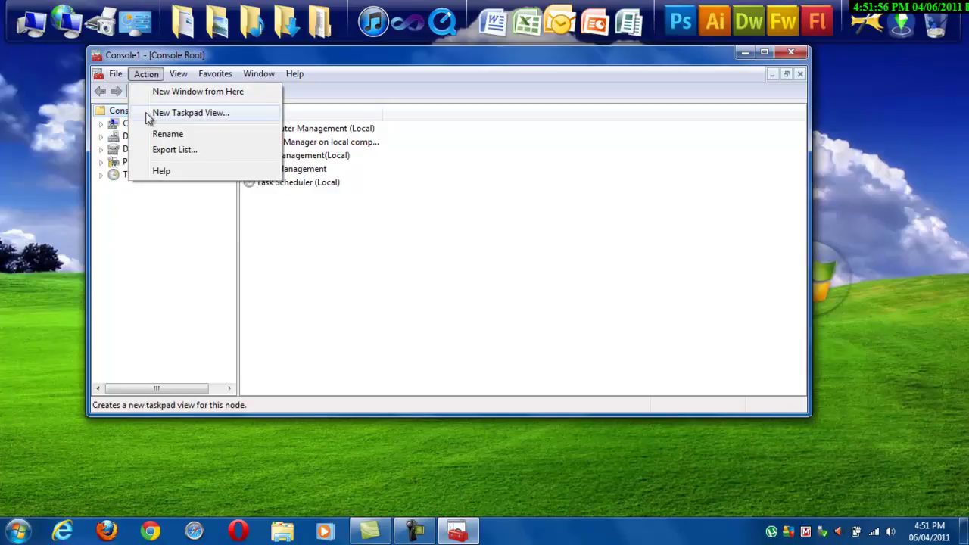
pyautogui.click(139, 138)
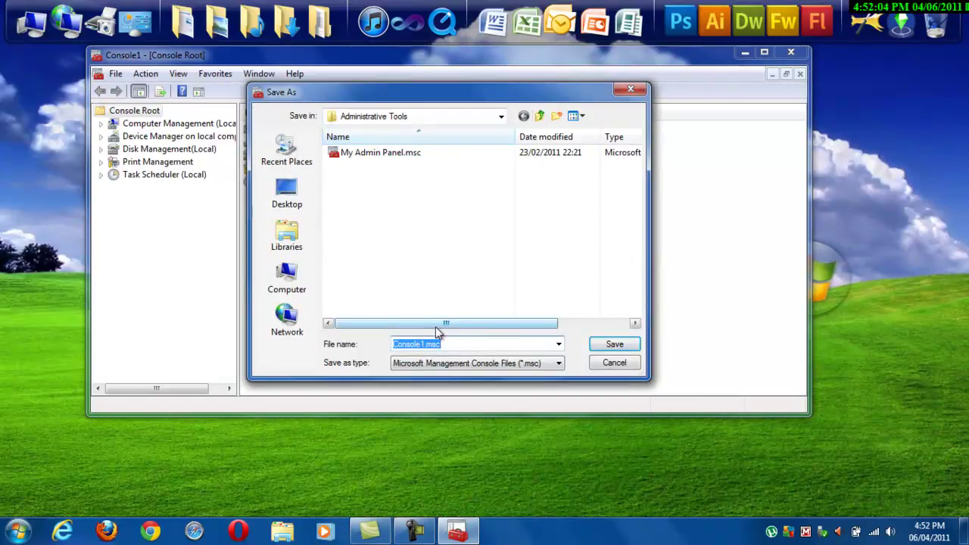
# Save the console to the Desktop as 'Admin Panel.msc'
pyautogui.click(297, 203)
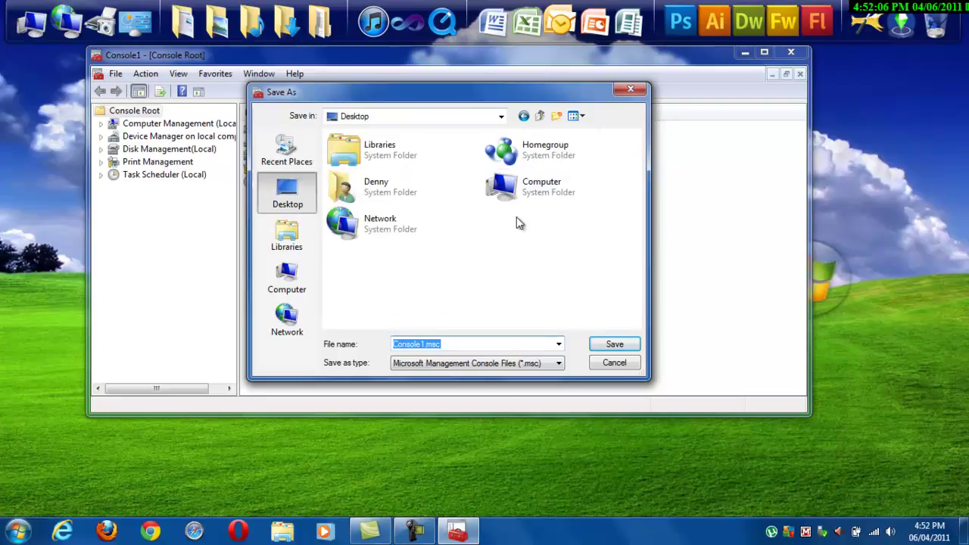
pyautogui.doubleClick(422, 344)
pyautogui.write('Amin')
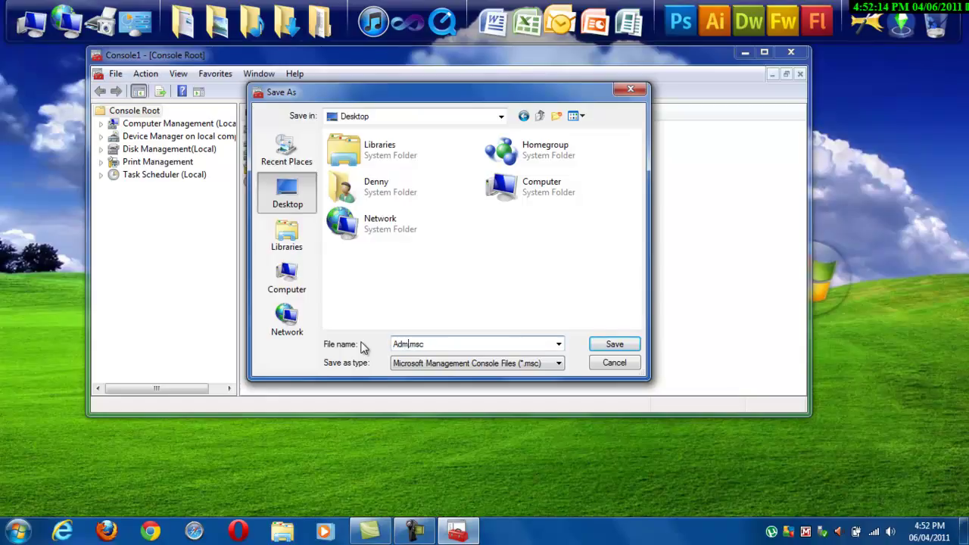
pyautogui.write('Panel')
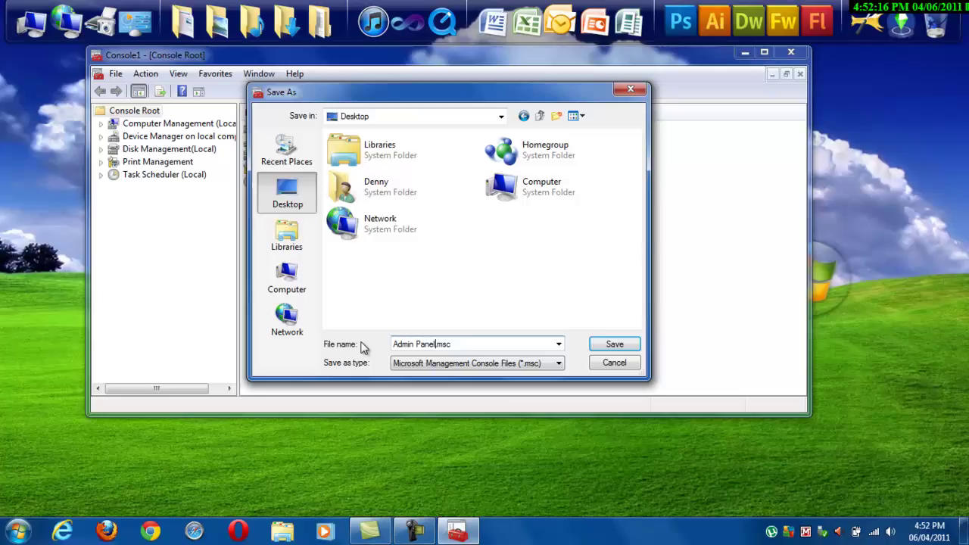
pyautogui.click(604, 344)
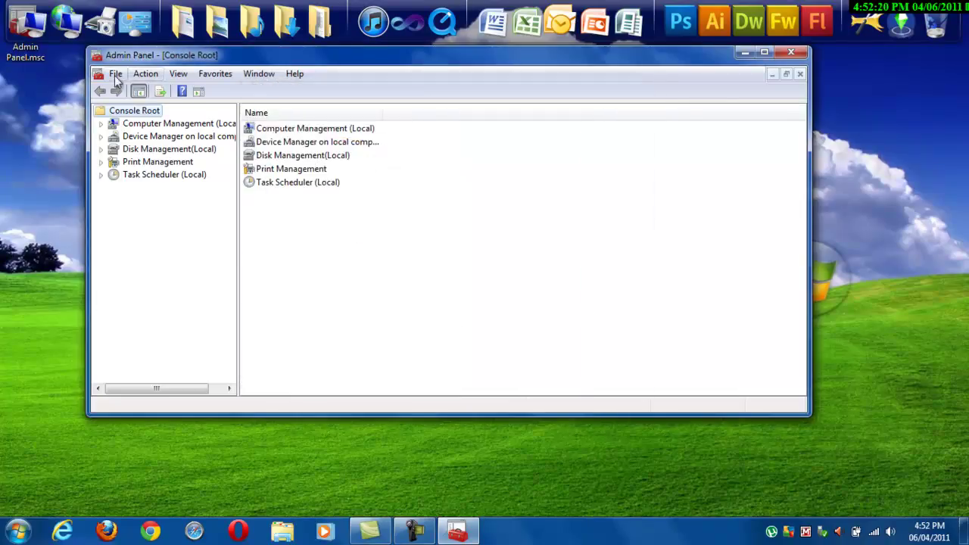
# Open File > Options for Admin Panel, viewing the icon chooser twice without changes
pyautogui.click(116, 75)
pyautogui.moveTo(143, 82)
pyautogui.moveTo(116, 73)
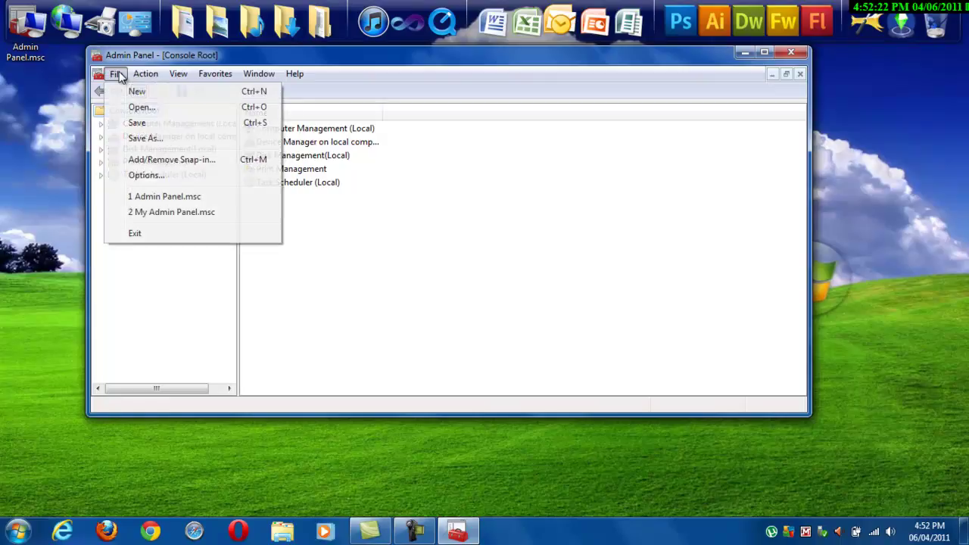
pyautogui.click(133, 174)
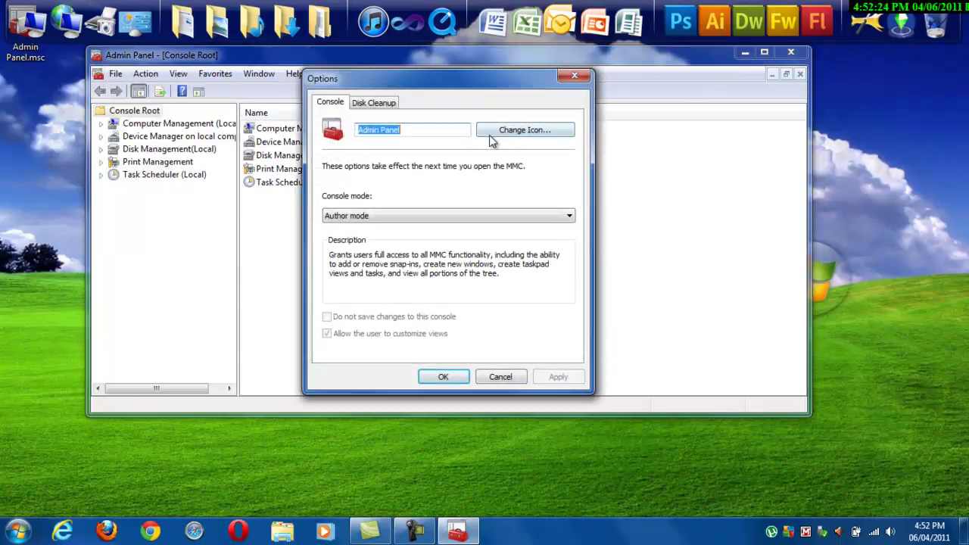
pyautogui.click(524, 135)
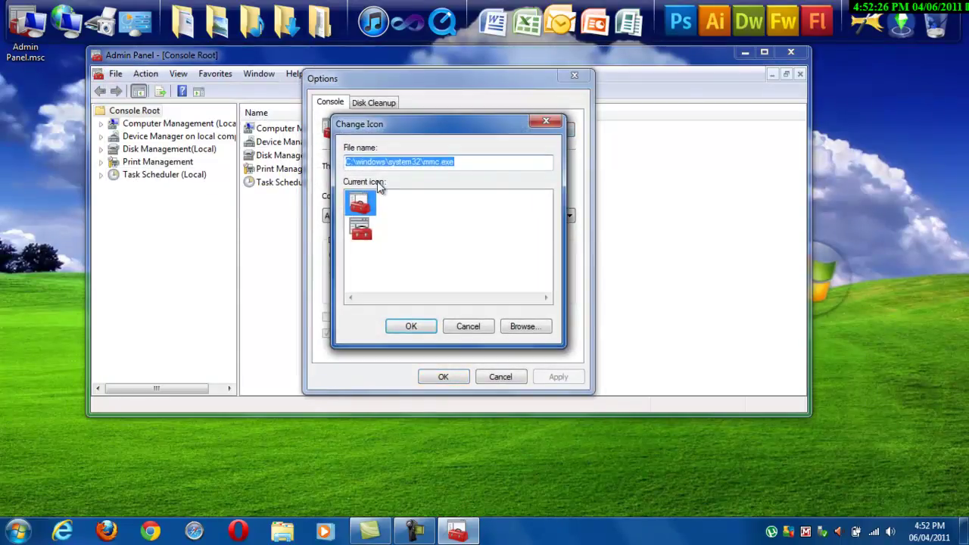
pyautogui.click(546, 121)
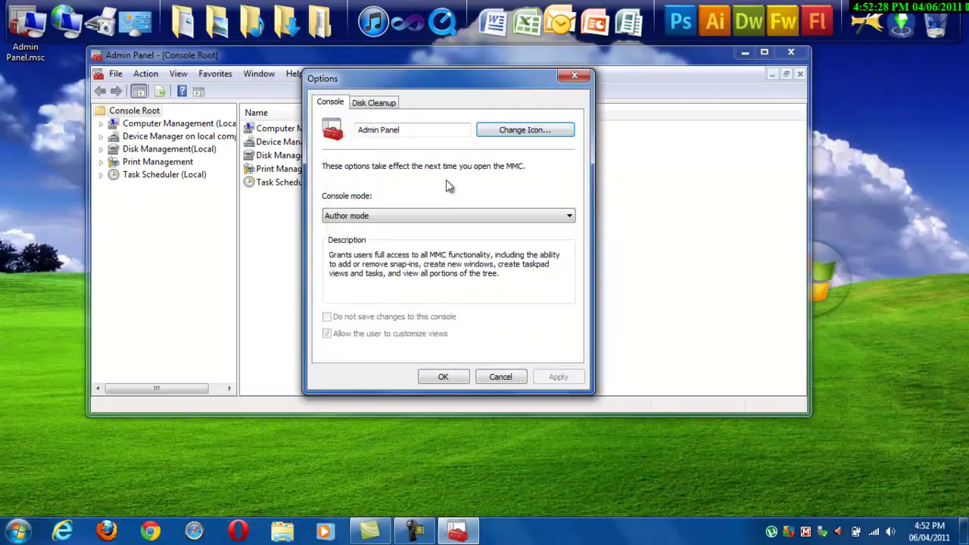
pyautogui.click(533, 132)
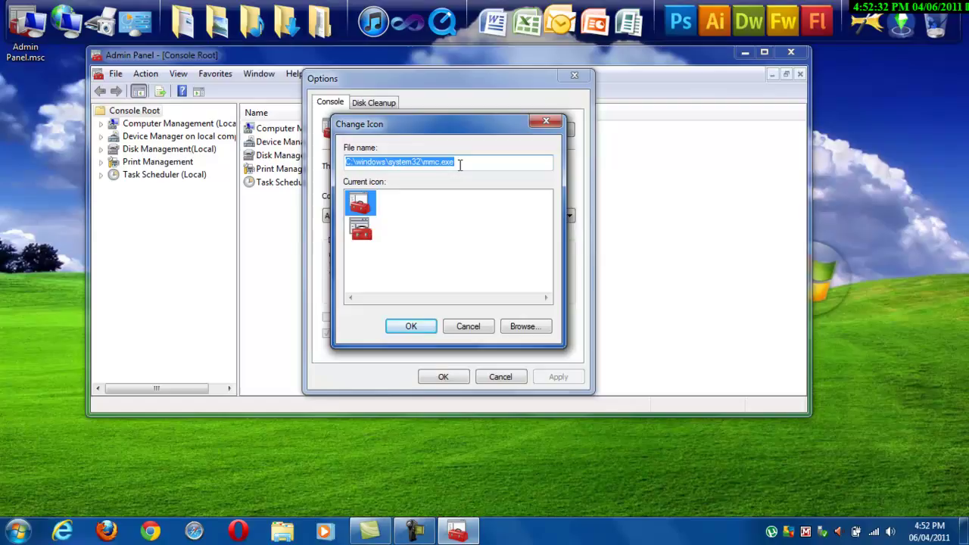
pyautogui.click(557, 125)
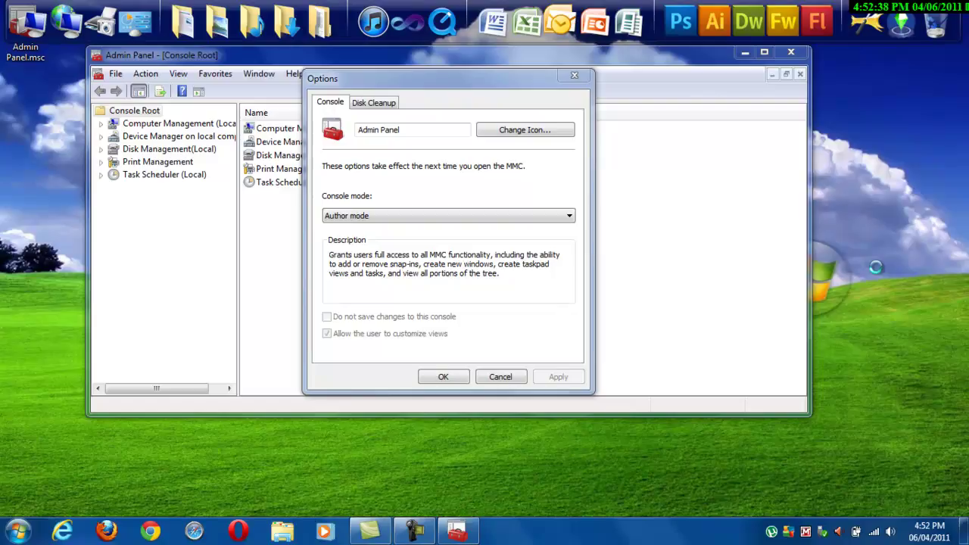
# Create a desktop folder keeping the default name 'New folder'
pyautogui.rightClick(876, 267)
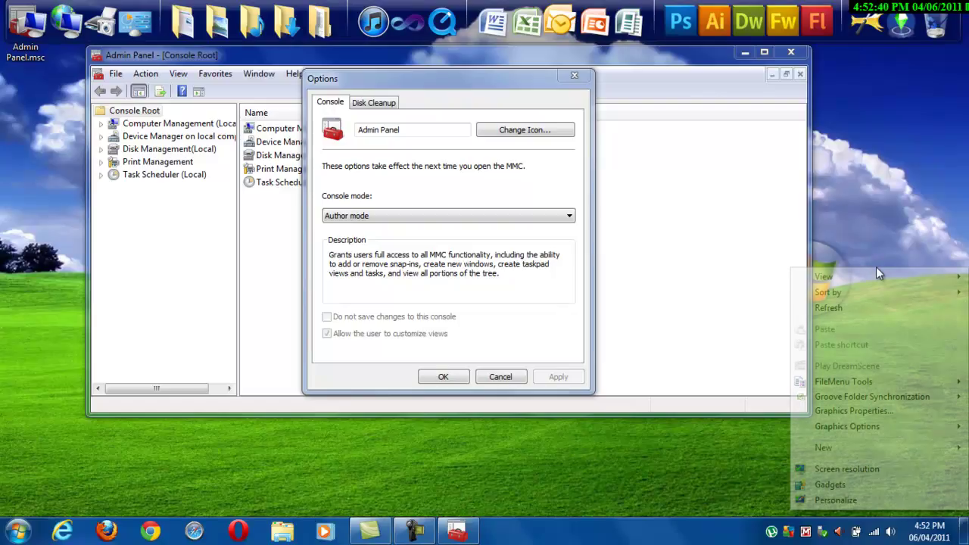
pyautogui.moveTo(844, 450)
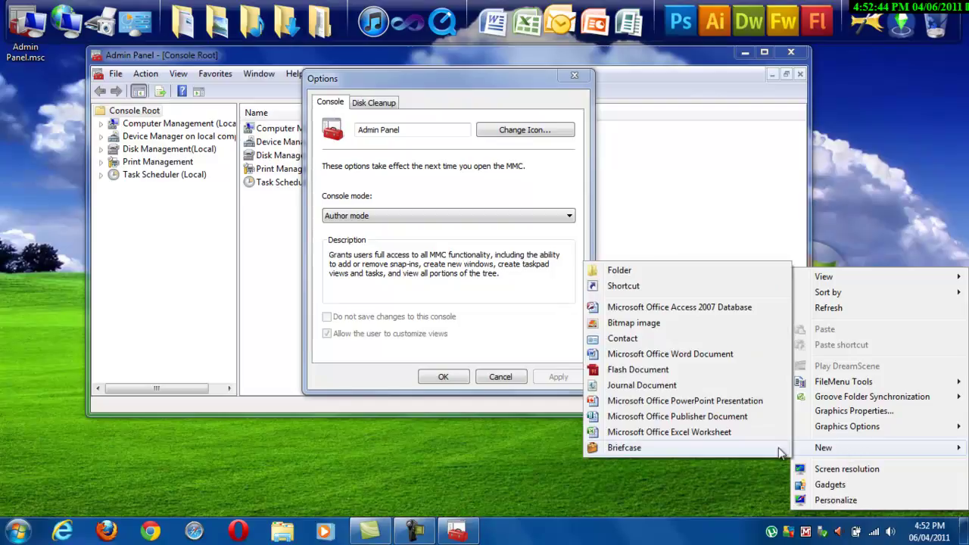
pyautogui.click(670, 274)
pyautogui.click(876, 333)
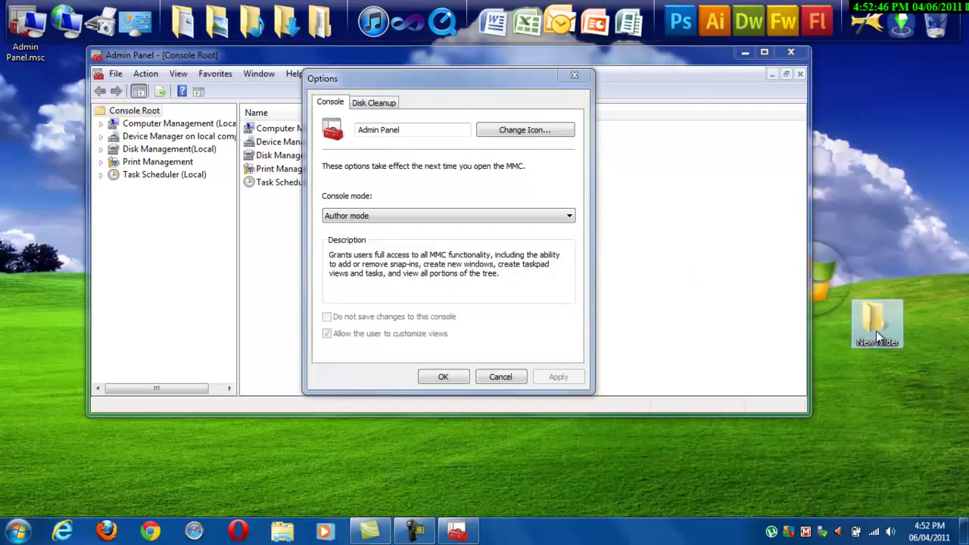
# Open the New folder's Properties and view its Previous Versions and Sharing tabs
pyautogui.rightClick(877, 327)
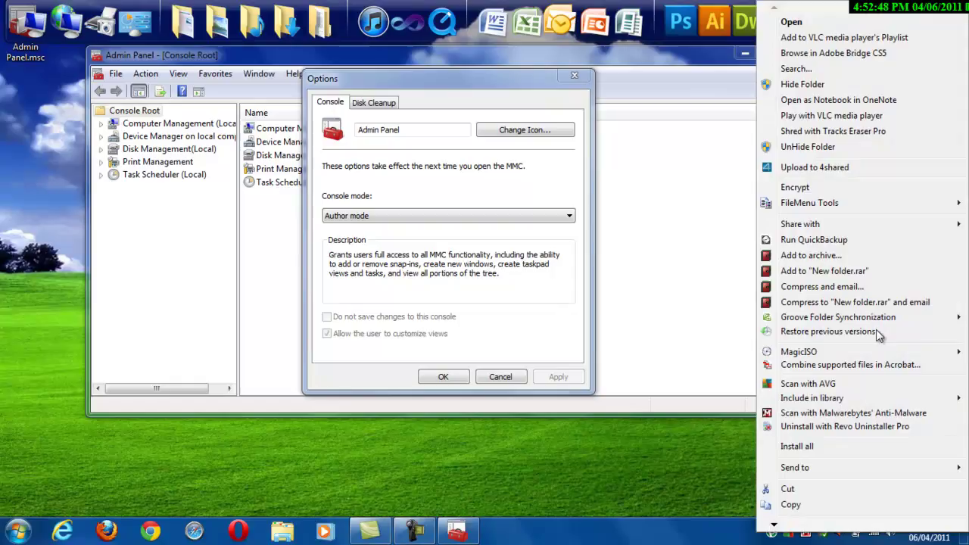
pyautogui.moveTo(775, 524)
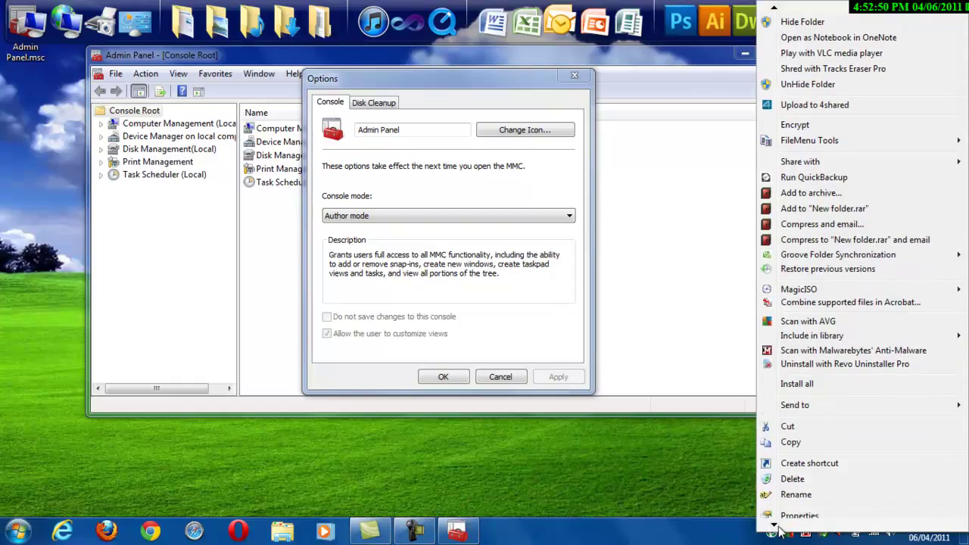
pyautogui.click(818, 512)
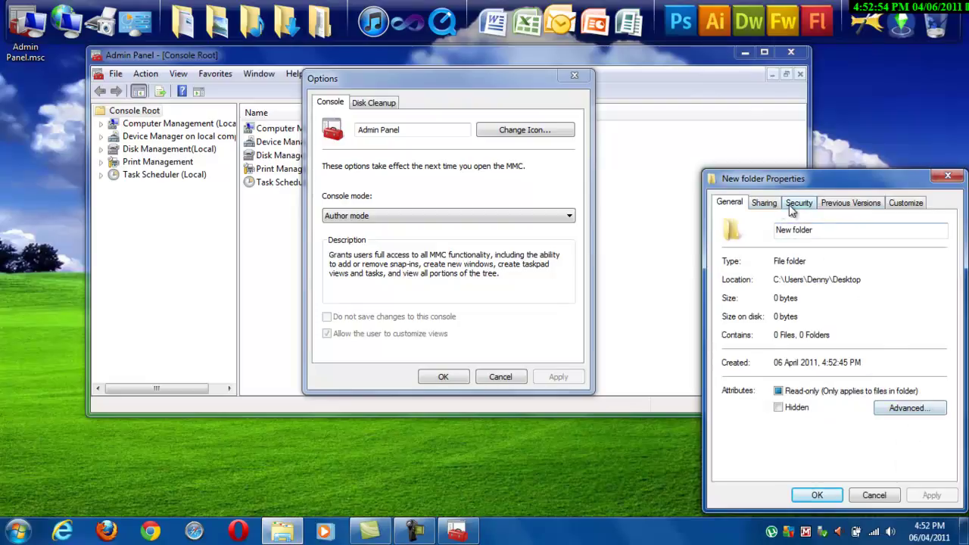
pyautogui.click(851, 203)
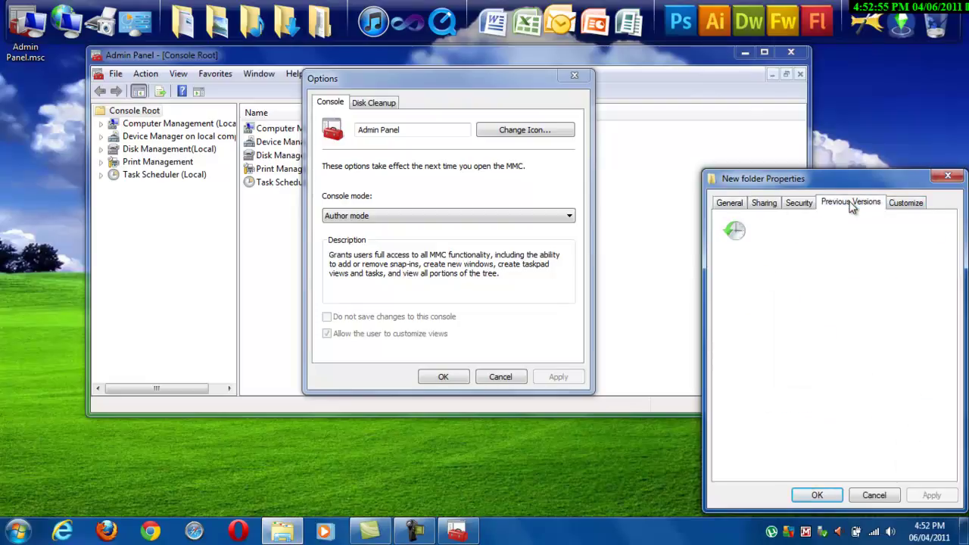
pyautogui.click(762, 202)
# Copy the icon library path from Customize > Change Icon, then close both dialogs
pyautogui.click(920, 205)
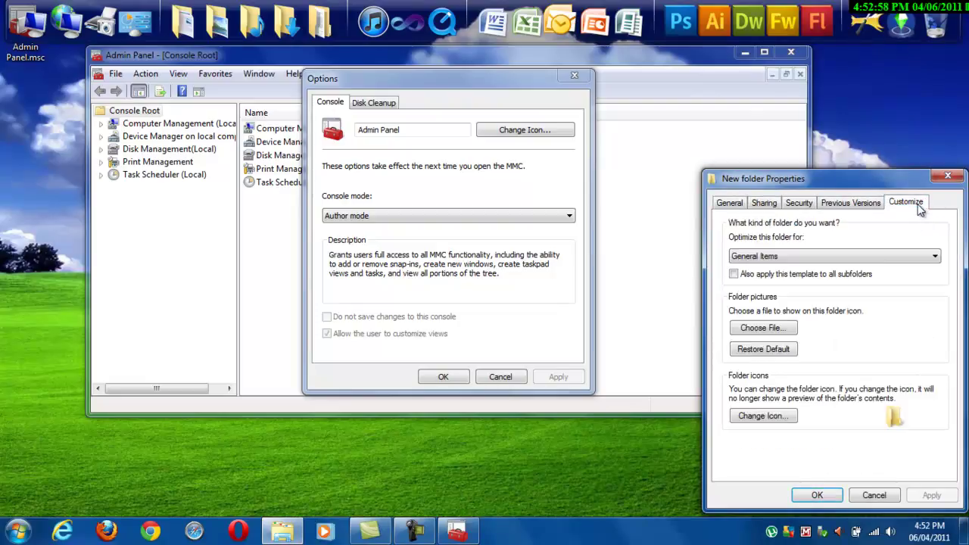
pyautogui.click(792, 418)
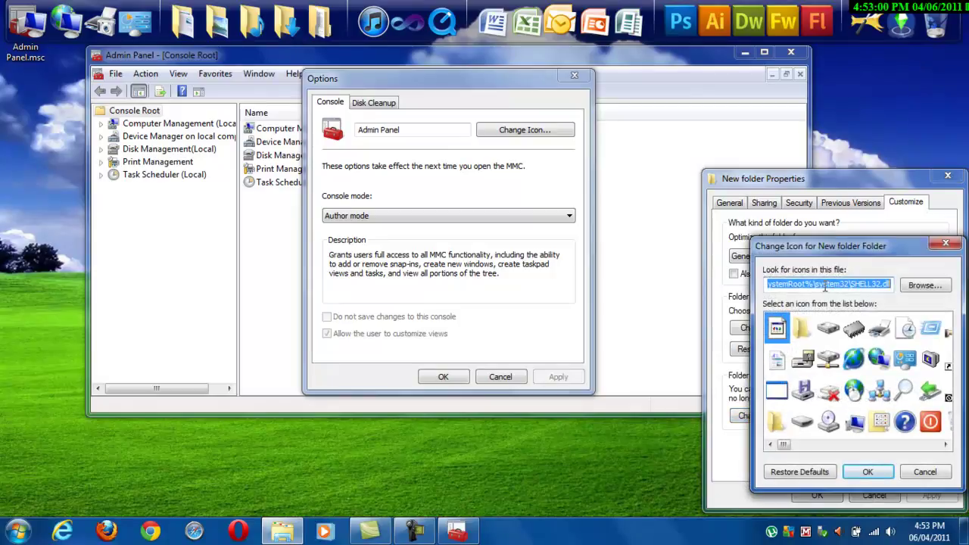
pyautogui.rightClick(825, 286)
pyautogui.click(837, 331)
pyautogui.click(946, 245)
pyautogui.click(947, 176)
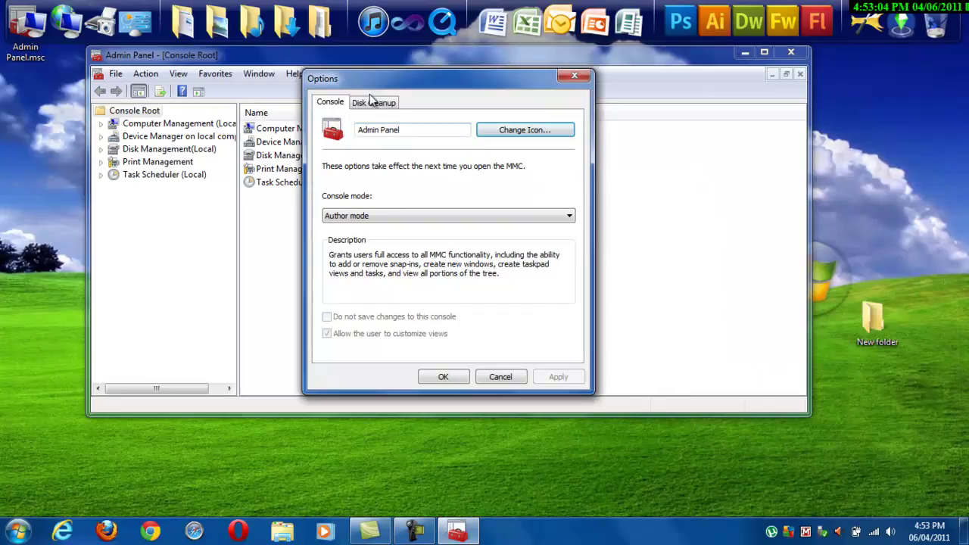
# Browse the SHELL32.dll icons for the console but cancel, keeping the original icon
pyautogui.click(550, 135)
pyautogui.rightClick(475, 166)
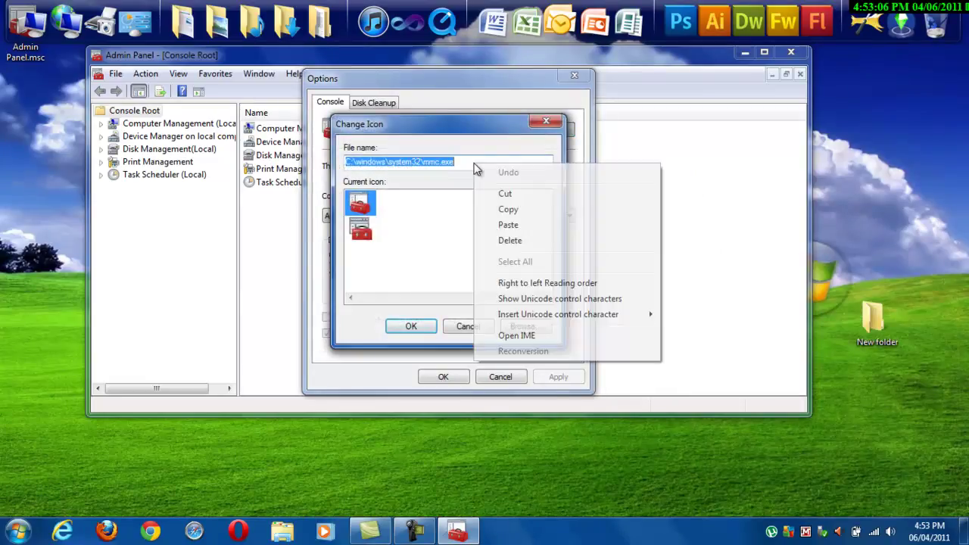
pyautogui.click(508, 225)
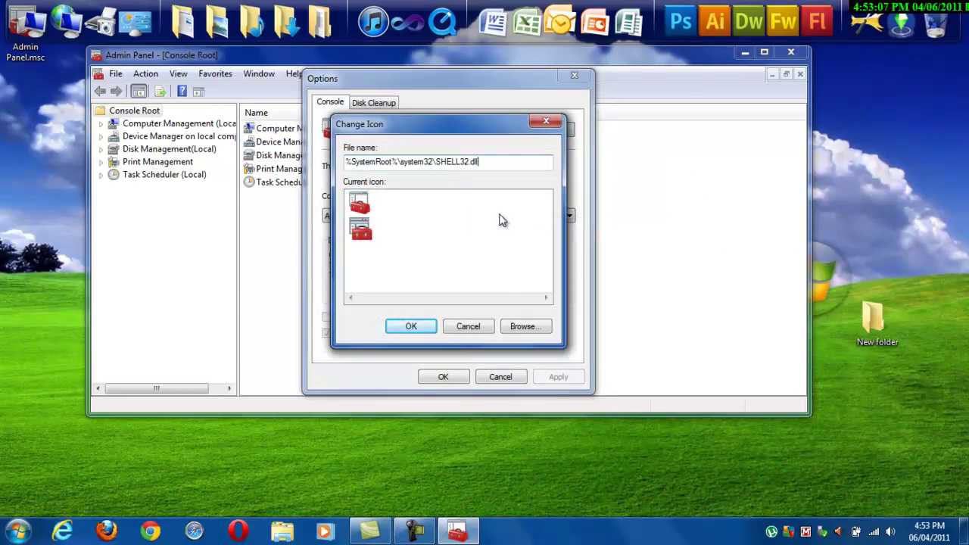
pyautogui.click(435, 327)
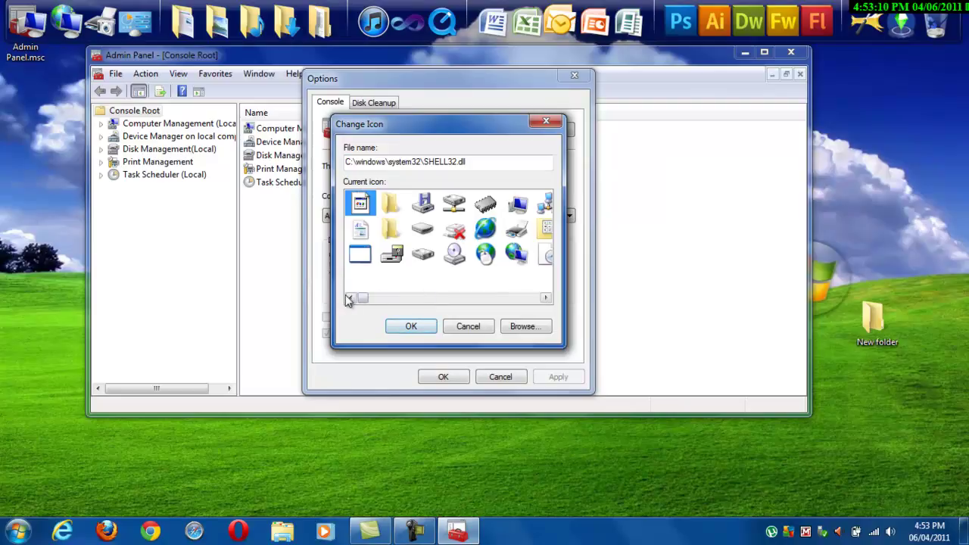
pyautogui.moveTo(360, 300); pyautogui.dragTo(536, 298)
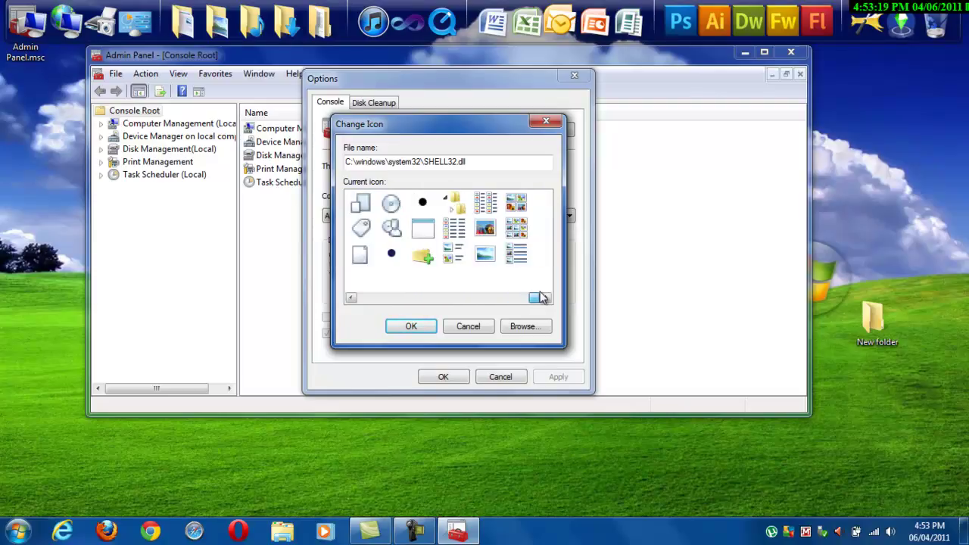
pyautogui.click(469, 327)
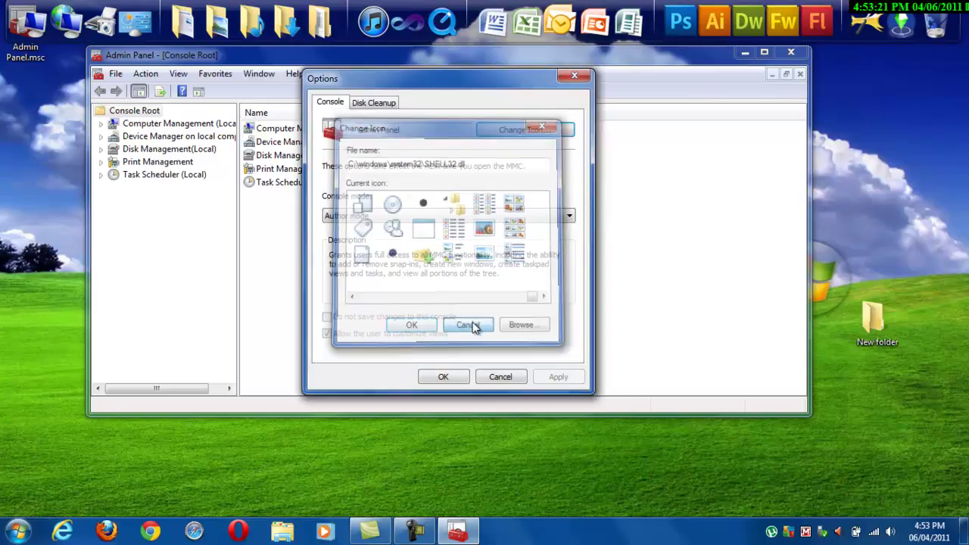
# Permanently delete the New folder from the desktop with Shift+Delete
pyautogui.click(899, 326)
pyautogui.hotkey('shift', 'Delete')
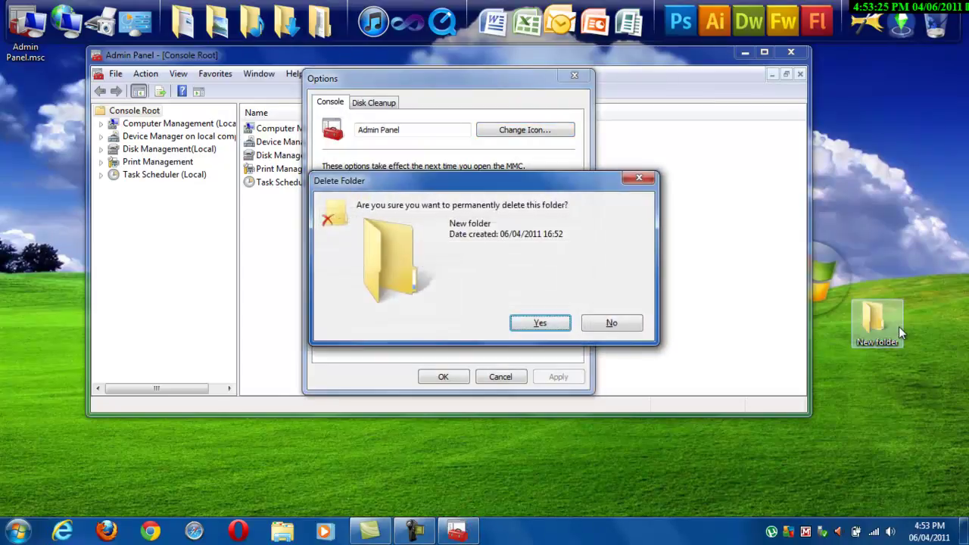
pyautogui.press('Return')
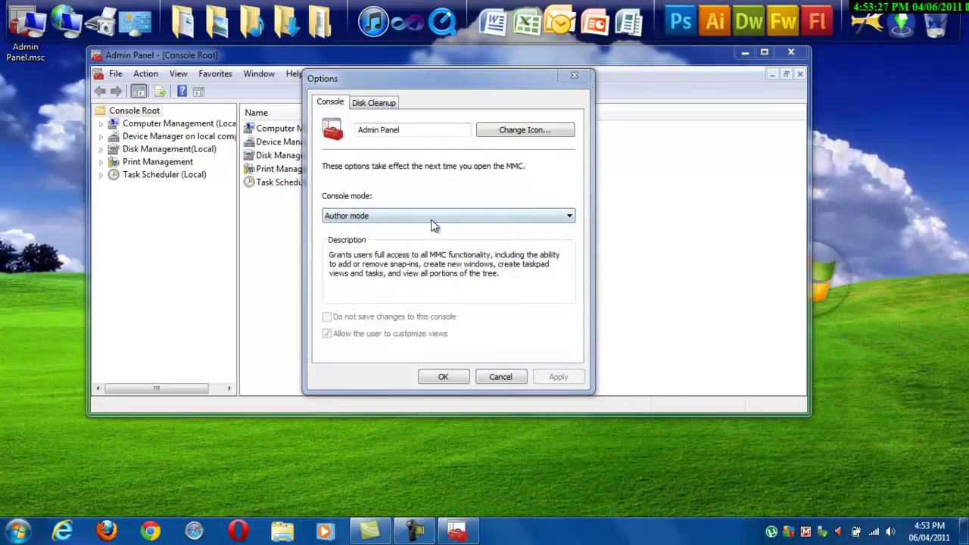
# In Options, set the Admin Panel console mode to User mode - full access and apply it
pyautogui.click(377, 103)
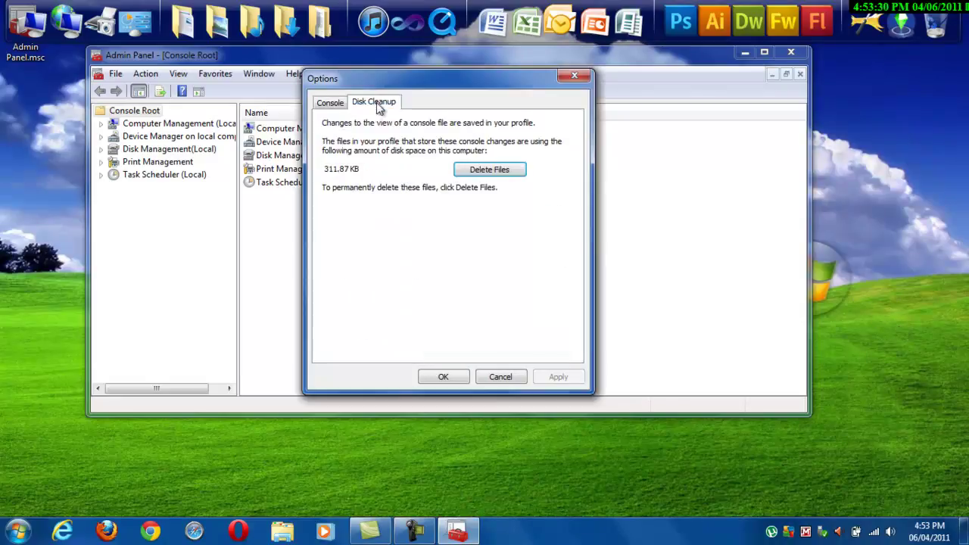
pyautogui.click(337, 100)
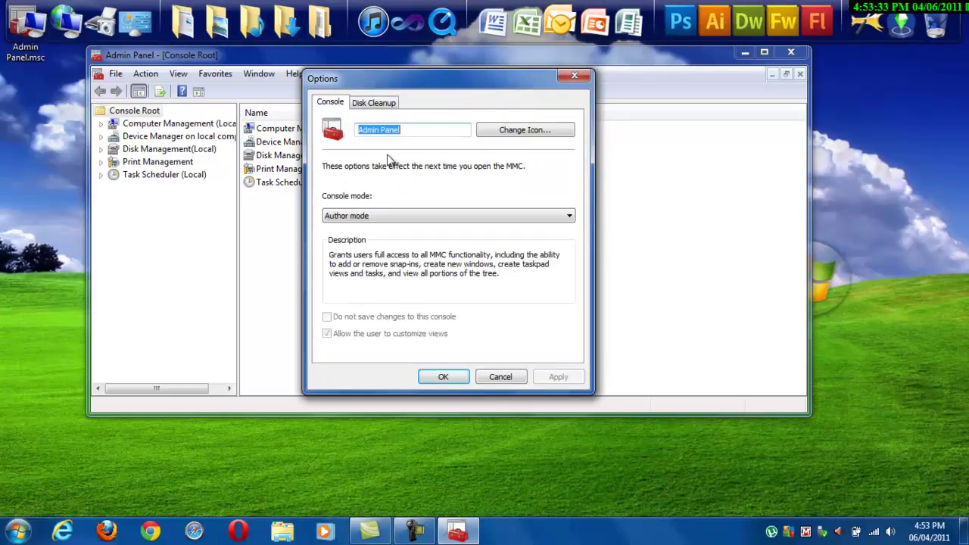
pyautogui.click(374, 218)
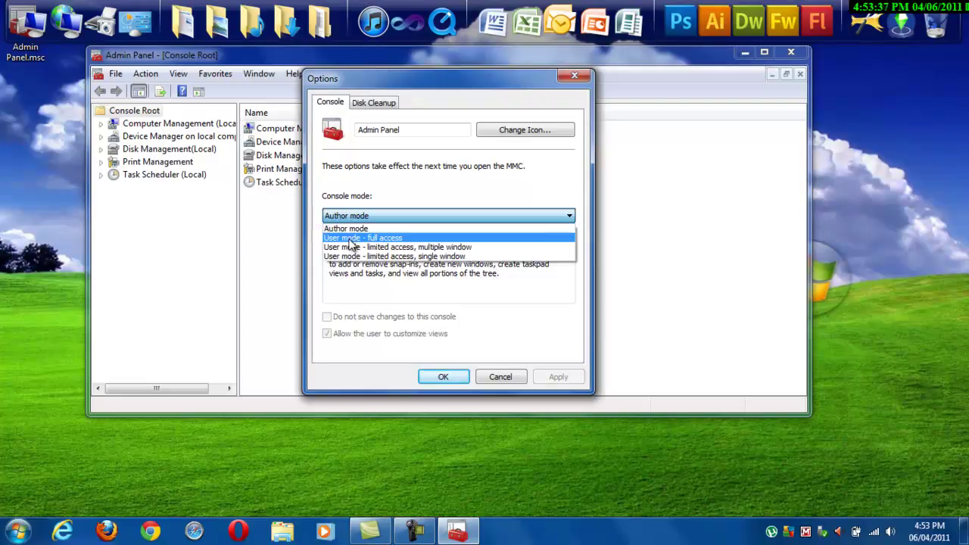
pyautogui.click(375, 238)
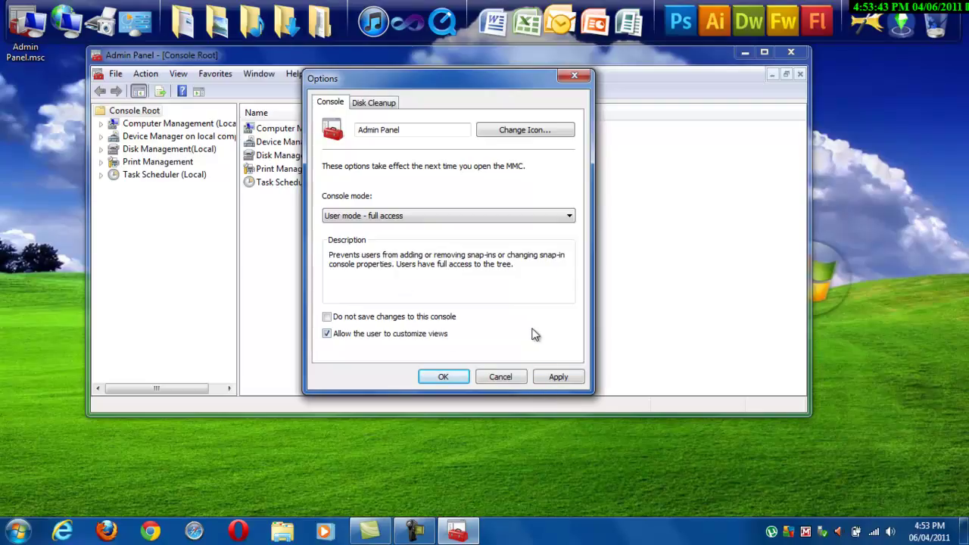
pyautogui.click(558, 378)
# Confirm the console options and save the Admin Panel console
pyautogui.click(447, 376)
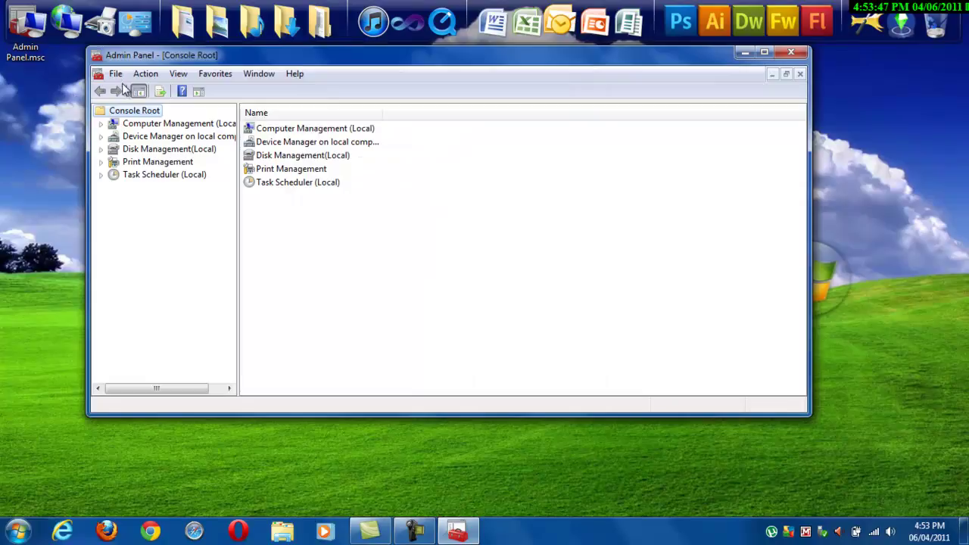
pyautogui.click(116, 73)
pyautogui.click(136, 122)
# Close Admin Panel, saving its settings to Admin Panel.msc and postponing the AVG reboot request
pyautogui.click(784, 55)
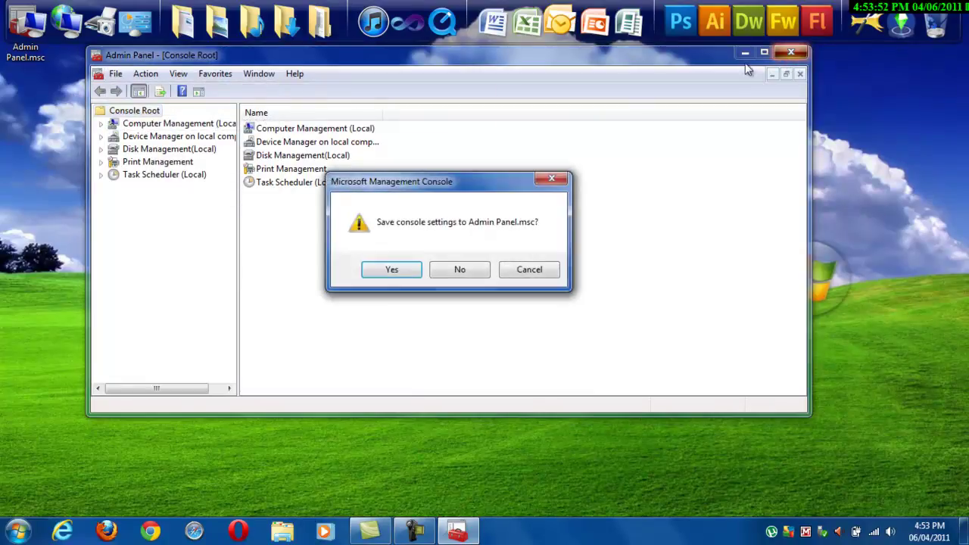
pyautogui.click(401, 269)
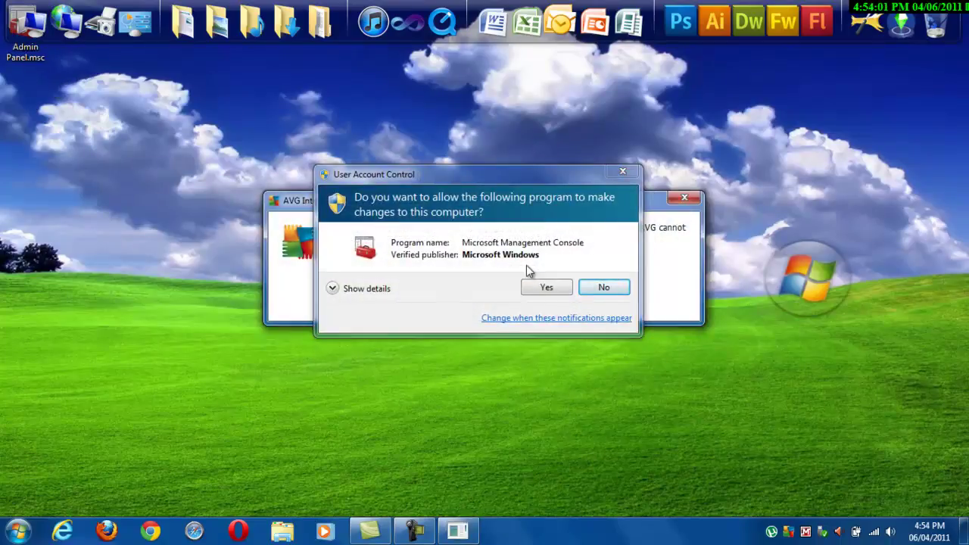
pyautogui.click(548, 288)
pyautogui.click(510, 302)
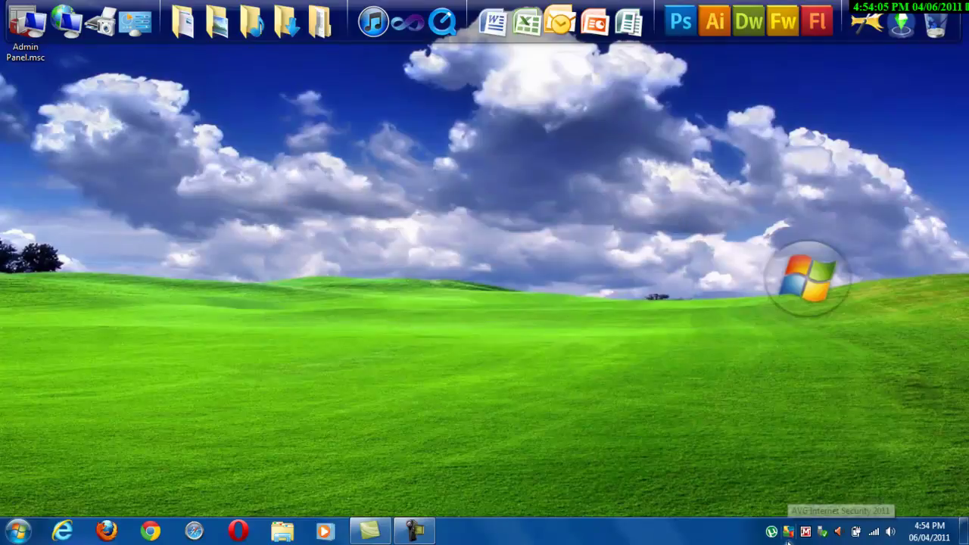
# Reopen Admin Panel.msc, check the File and View menus, and select Computer Management (Local)
pyautogui.doubleClick(28, 49)
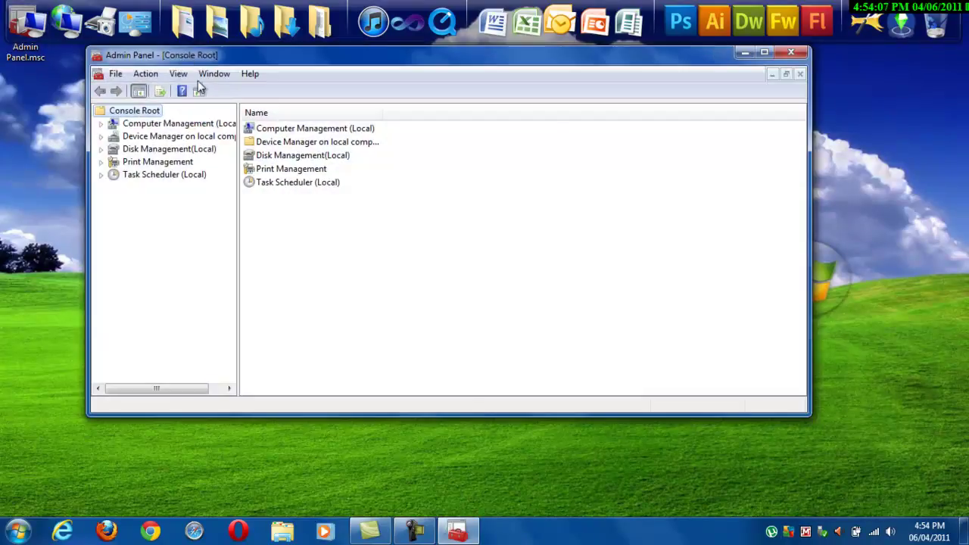
pyautogui.moveTo(185, 60)
pyautogui.mouseDown()
pyautogui.moveTo(236, 59)
pyautogui.moveTo(200, 53)
pyautogui.mouseUp()
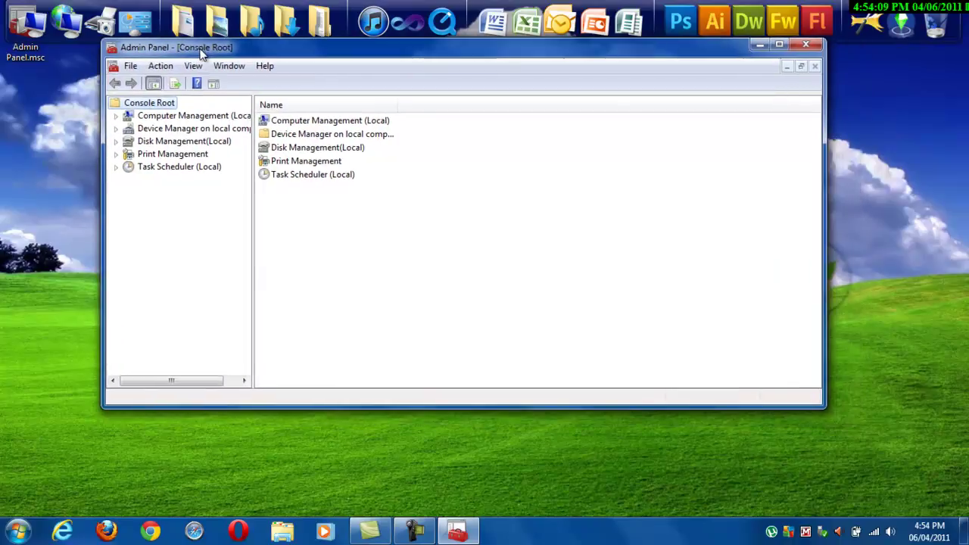
pyautogui.click(130, 67)
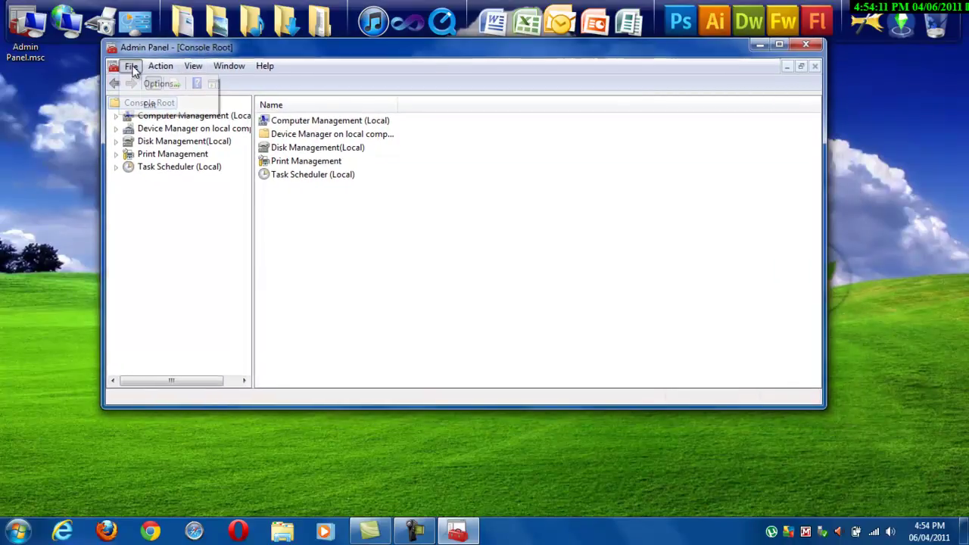
pyautogui.click(131, 63)
pyautogui.click(131, 64)
pyautogui.moveTo(194, 65)
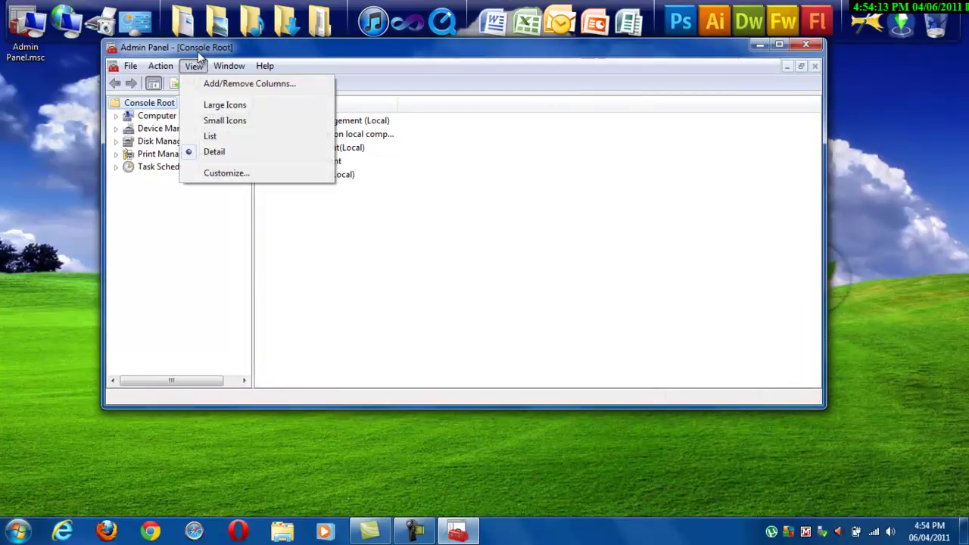
pyautogui.click(240, 49)
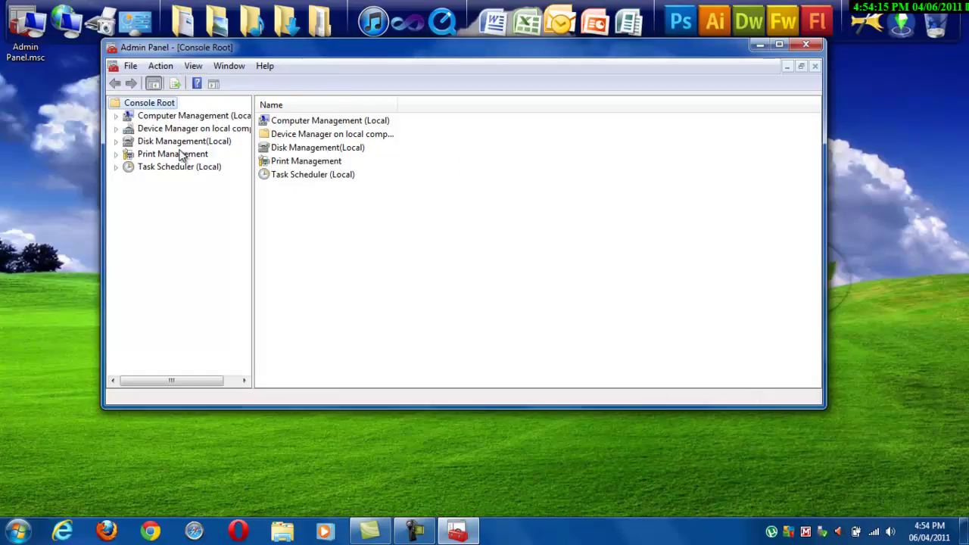
pyautogui.click(142, 115)
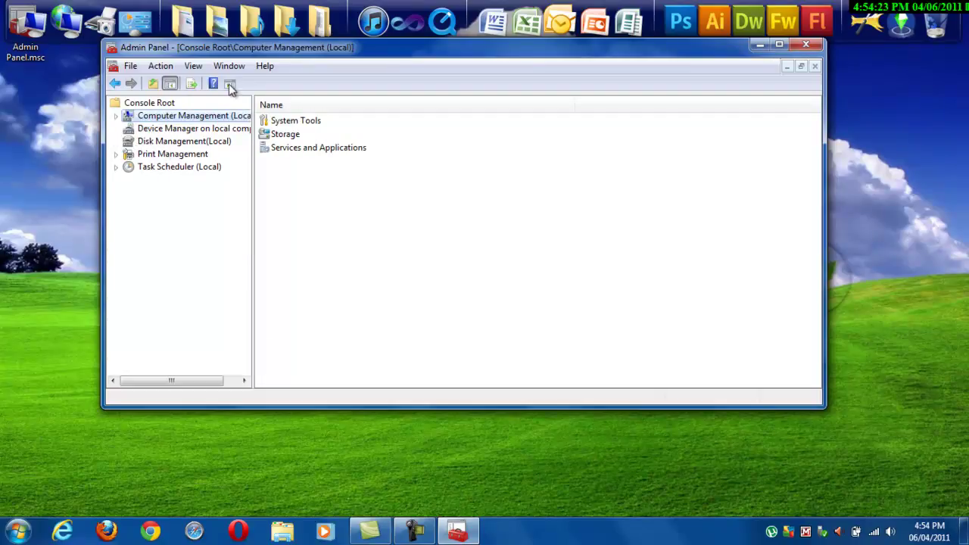
# Delete the 311.87 KB of stored customization files from the Options Disk Cleanup tab
pyautogui.click(130, 66)
pyautogui.click(142, 84)
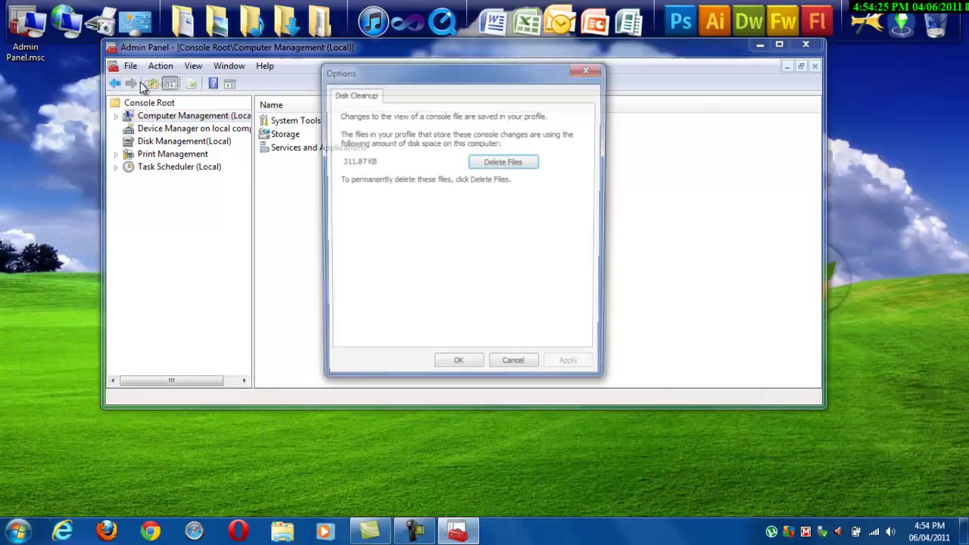
pyautogui.click(489, 168)
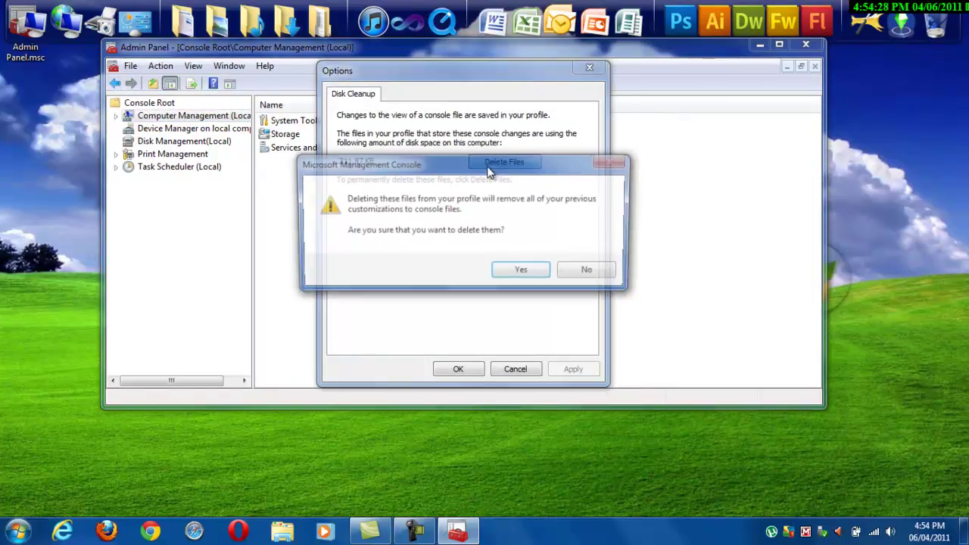
pyautogui.click(523, 272)
pyautogui.click(458, 368)
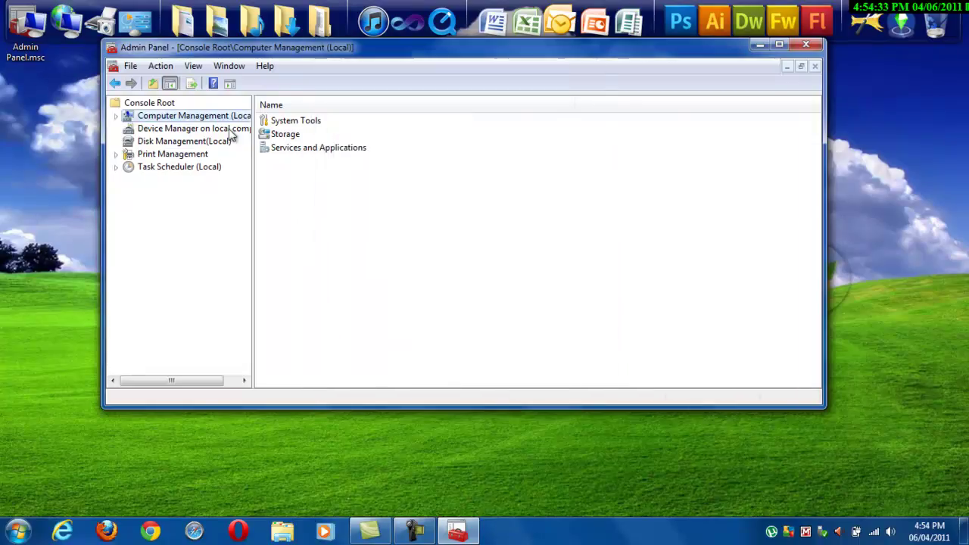
# Open and close an extra Console Root window, then show Disk Management(Local) in a wider window
pyautogui.click(229, 66)
pyautogui.click(244, 87)
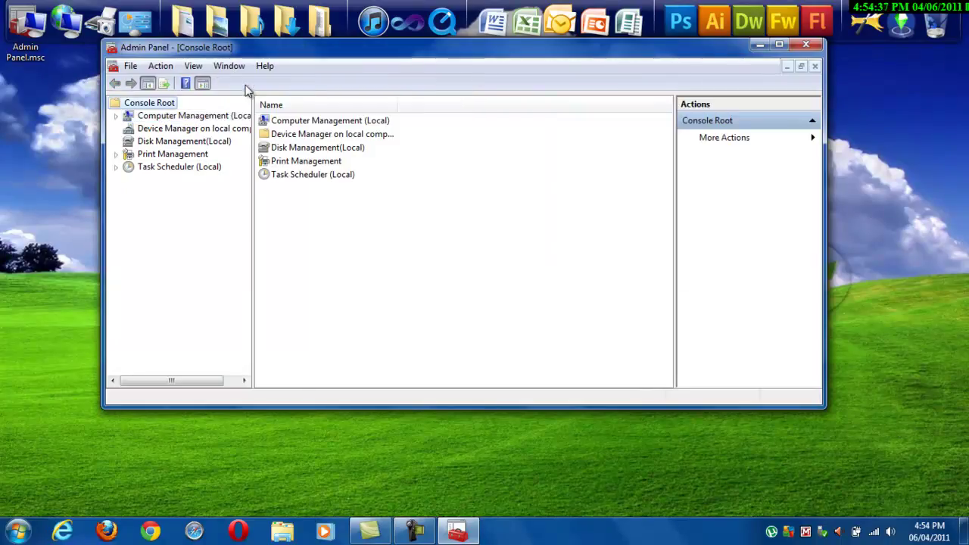
pyautogui.doubleClick(602, 49)
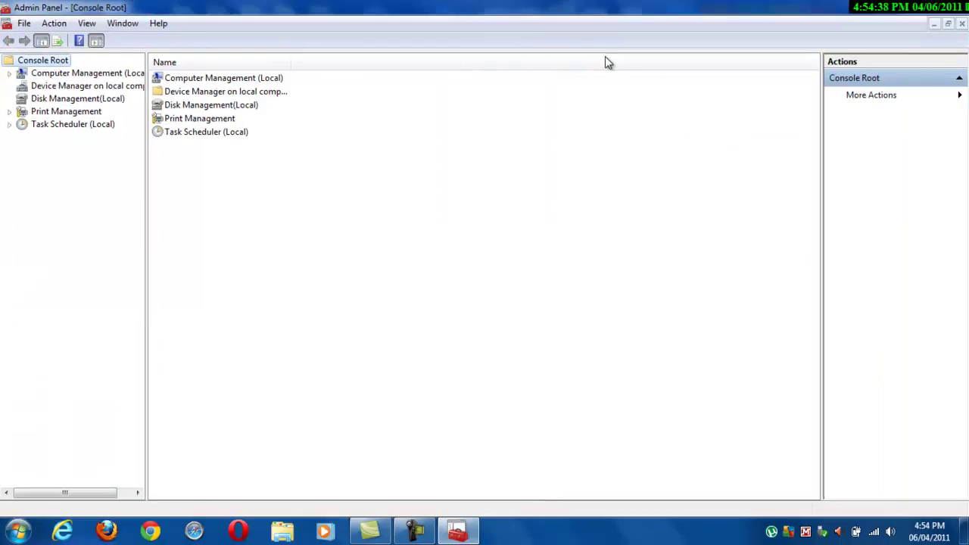
pyautogui.click(947, 24)
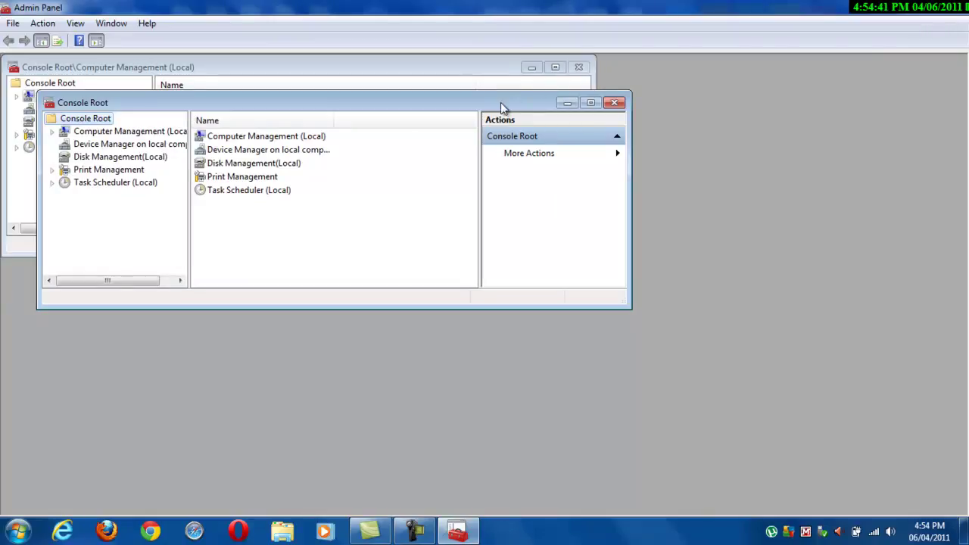
pyautogui.moveTo(501, 106); pyautogui.dragTo(751, 189)
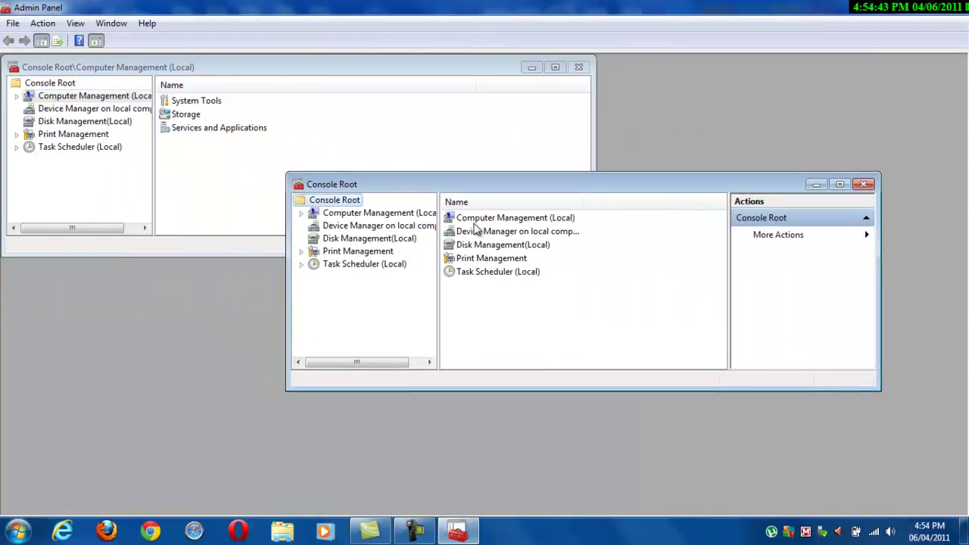
pyautogui.click(863, 184)
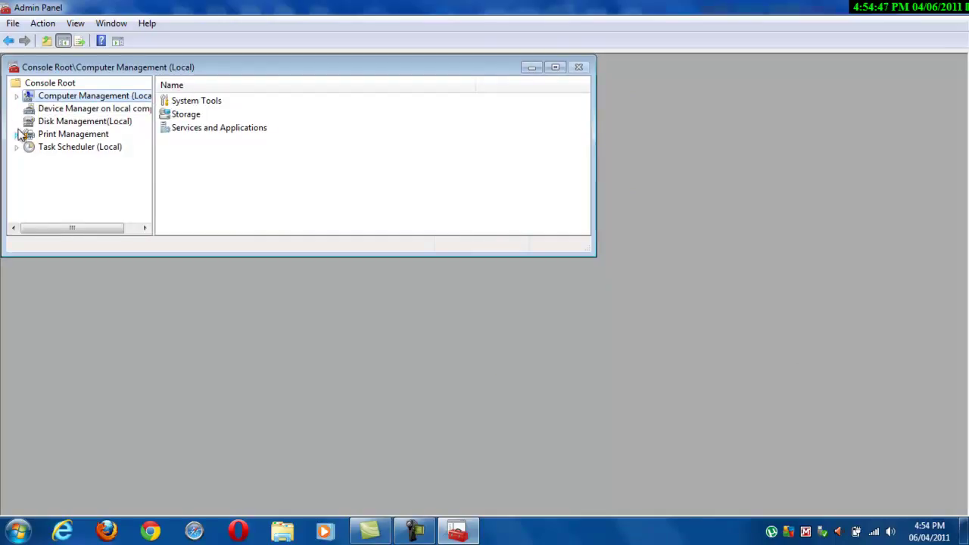
pyautogui.click(46, 122)
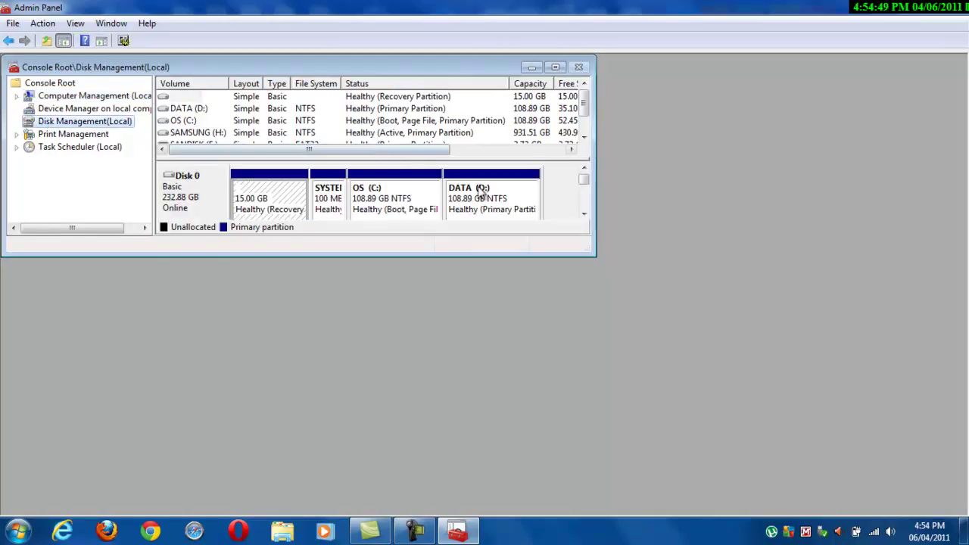
pyautogui.moveTo(591, 252); pyautogui.dragTo(697, 348)
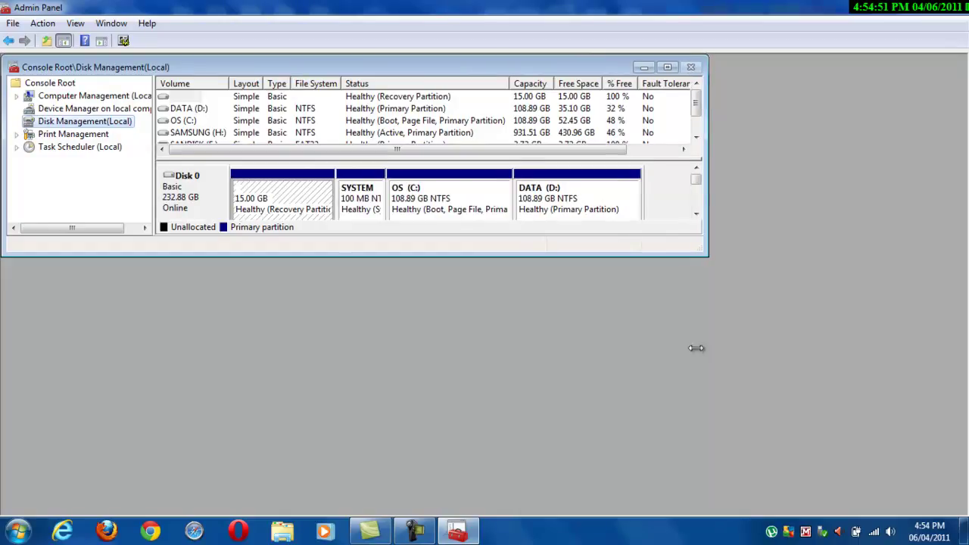
# Open a new console window and navigate to Computer Management (Local) > System Tools > Performance
pyautogui.click(106, 24)
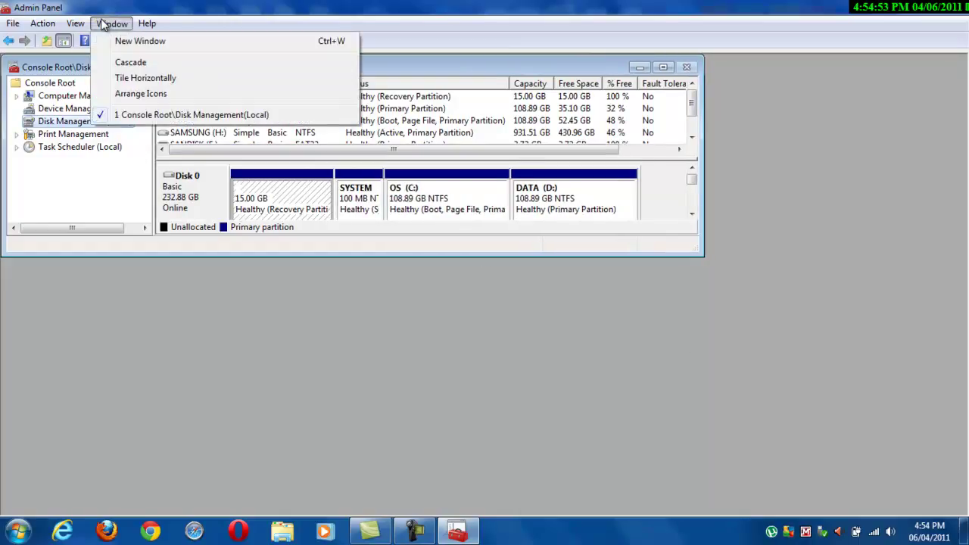
pyautogui.click(145, 42)
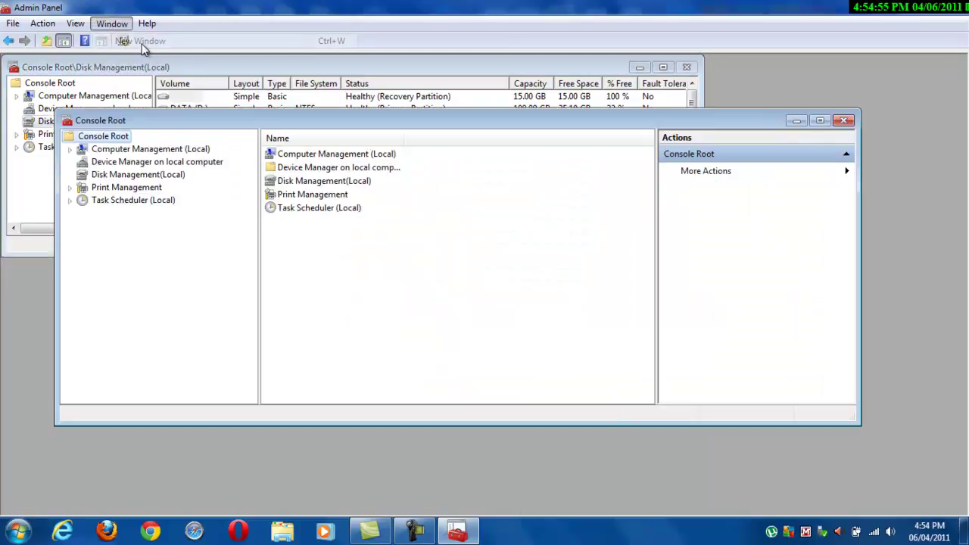
pyautogui.moveTo(180, 123); pyautogui.dragTo(232, 179)
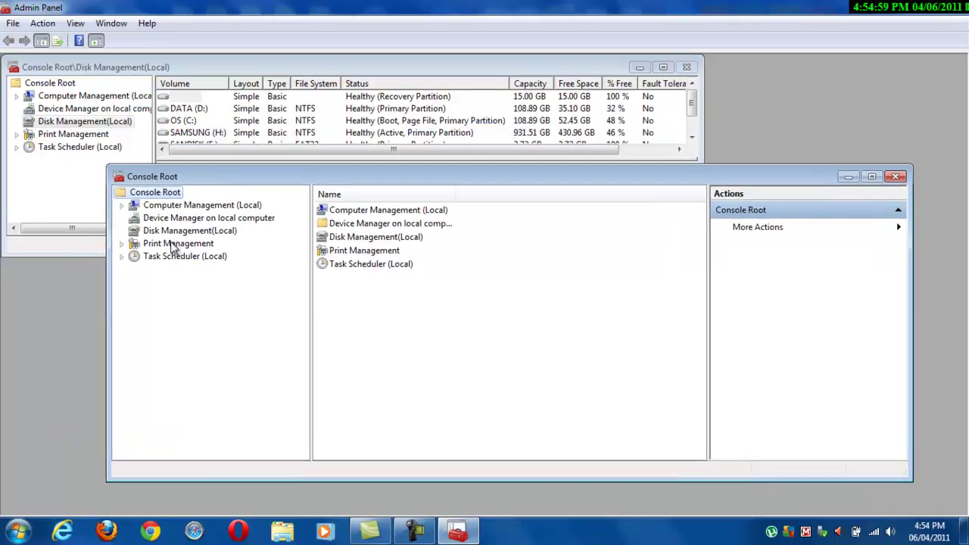
pyautogui.click(120, 205)
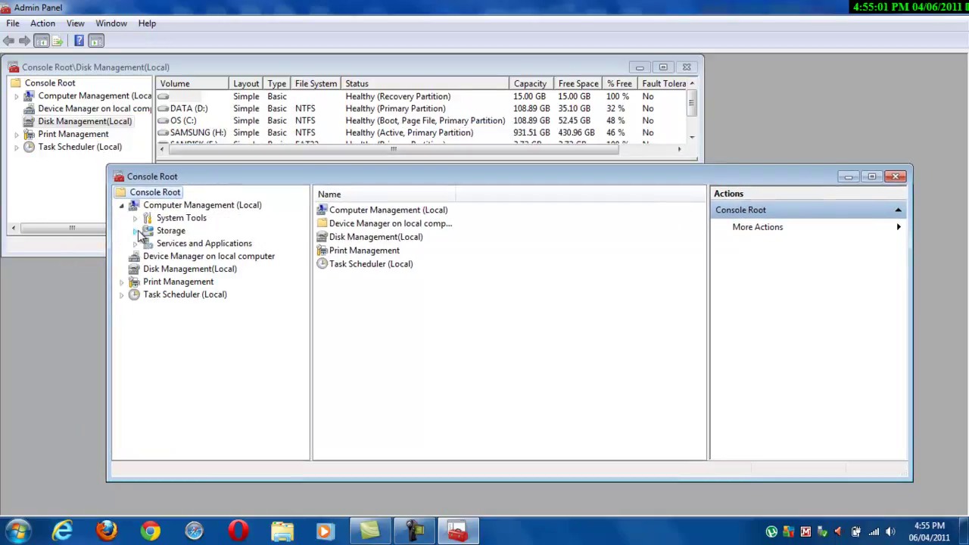
pyautogui.click(136, 207)
pyautogui.click(136, 218)
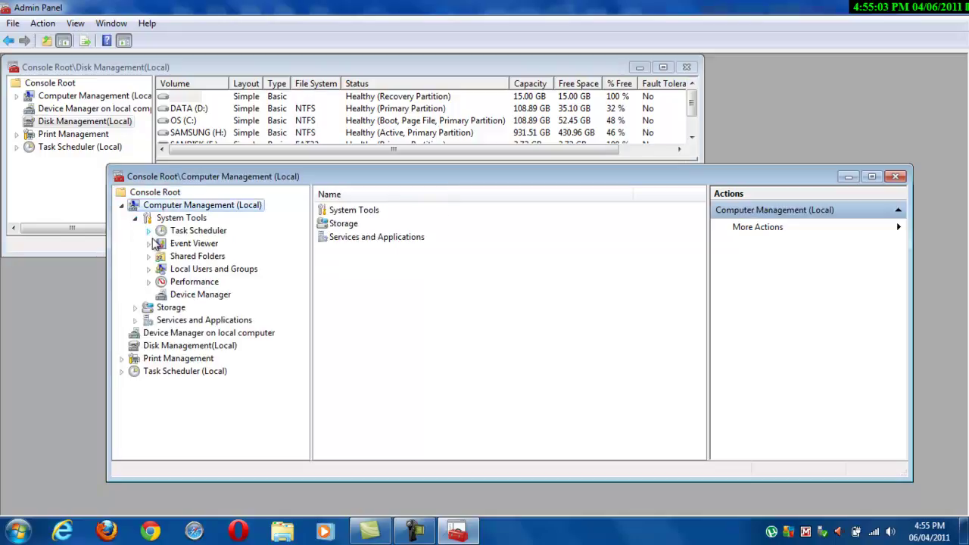
pyautogui.click(184, 280)
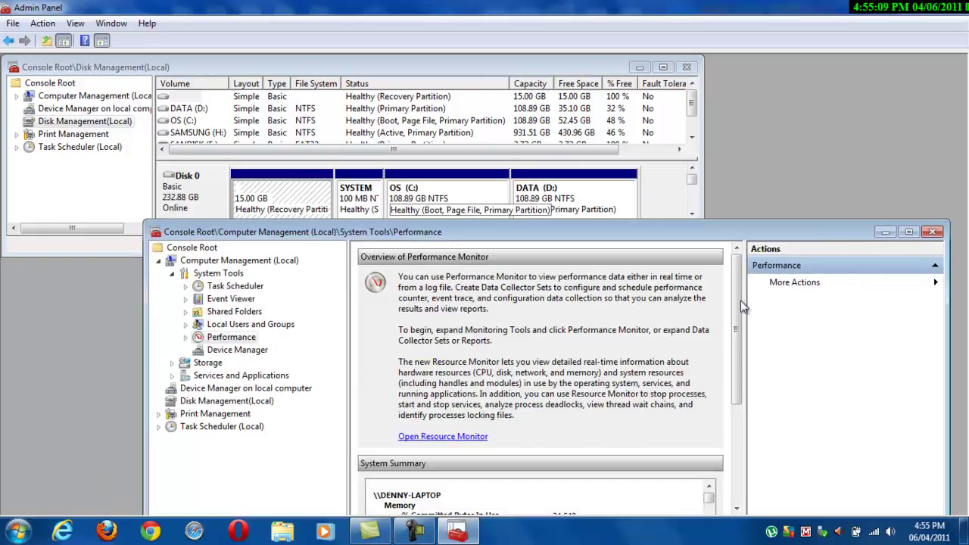
# Close Admin Panel, move the Admin Panel.msc icon to mid-desktop, and reopen it
pyautogui.click(953, 9)
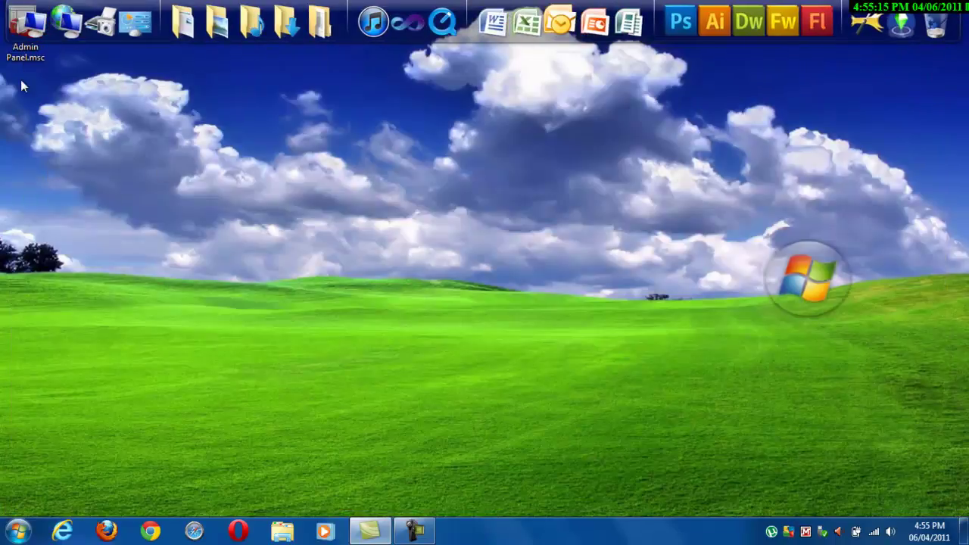
pyautogui.moveTo(27, 58); pyautogui.dragTo(453, 244)
pyautogui.doubleClick(453, 240)
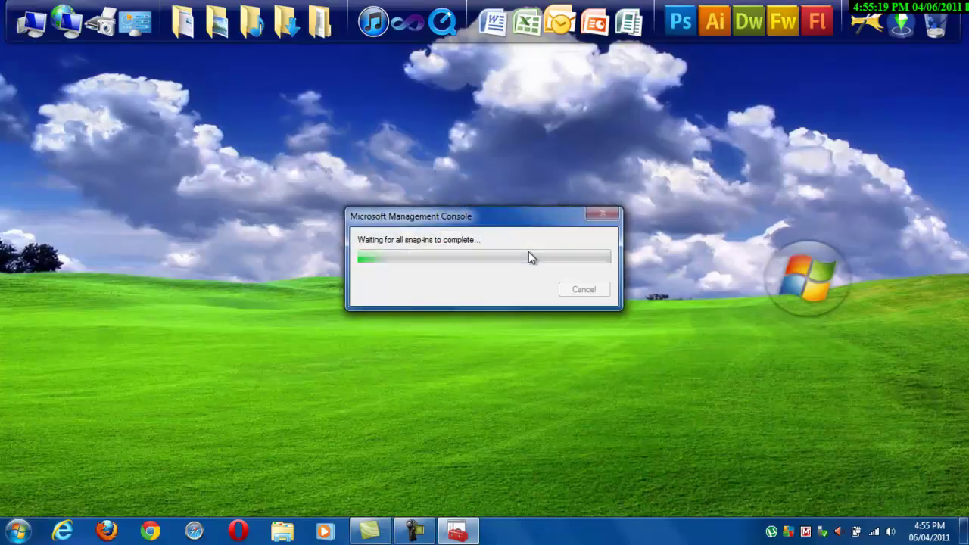